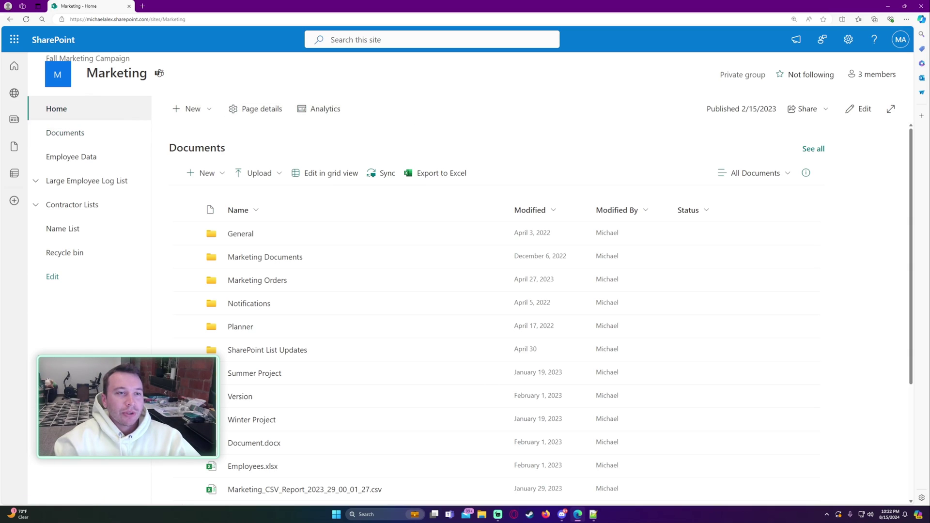
Open the Marketing site's Documents library and set browser zoom back to 150%
click(133, 135)
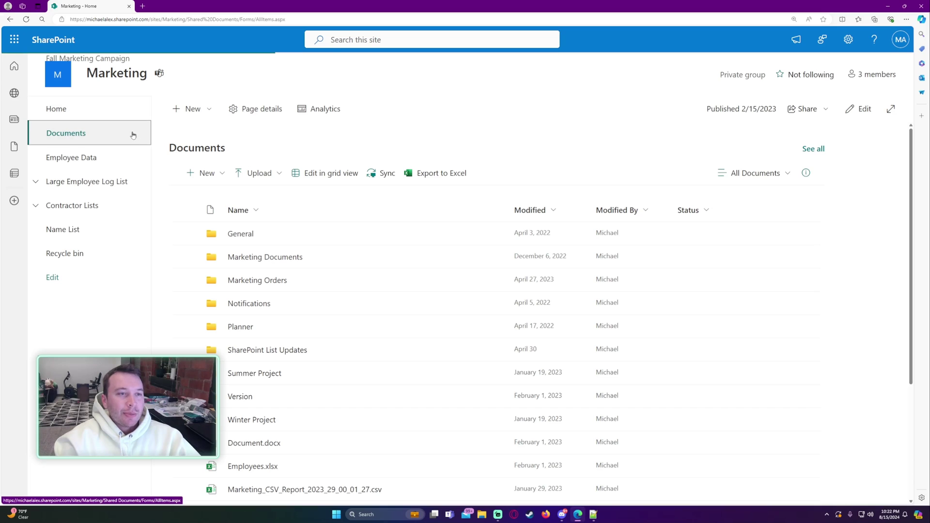
key(ctrl+plus)
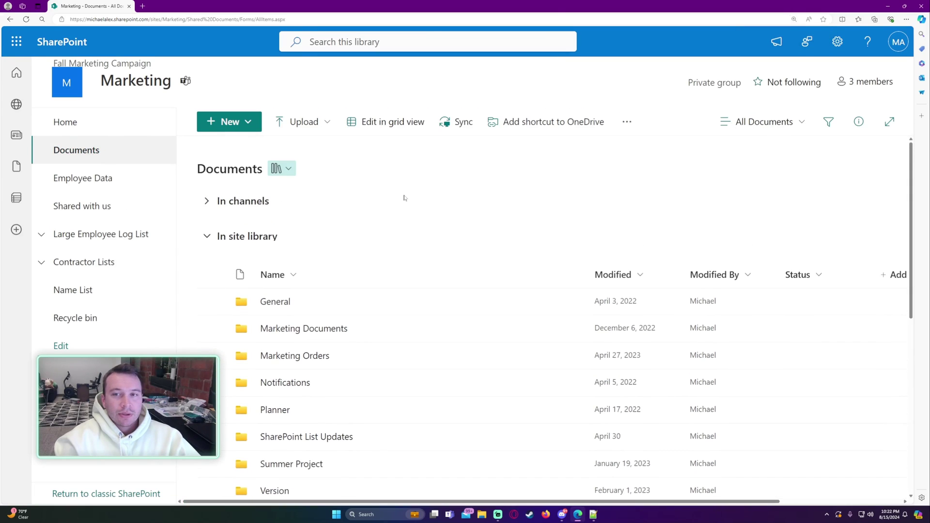
scroll(403, 197, down, 2)
key(ctrl+minus)
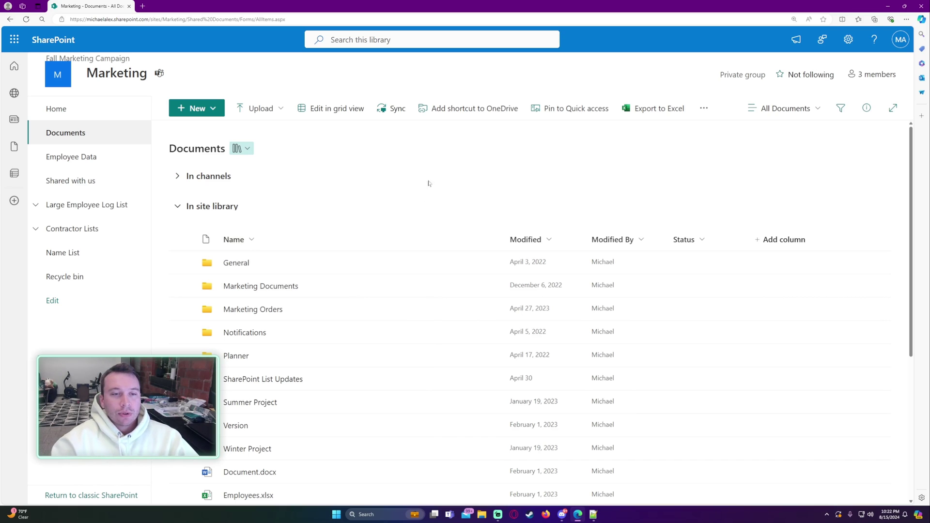
scroll(388, 261, down, 3)
scroll(399, 258, up, 2)
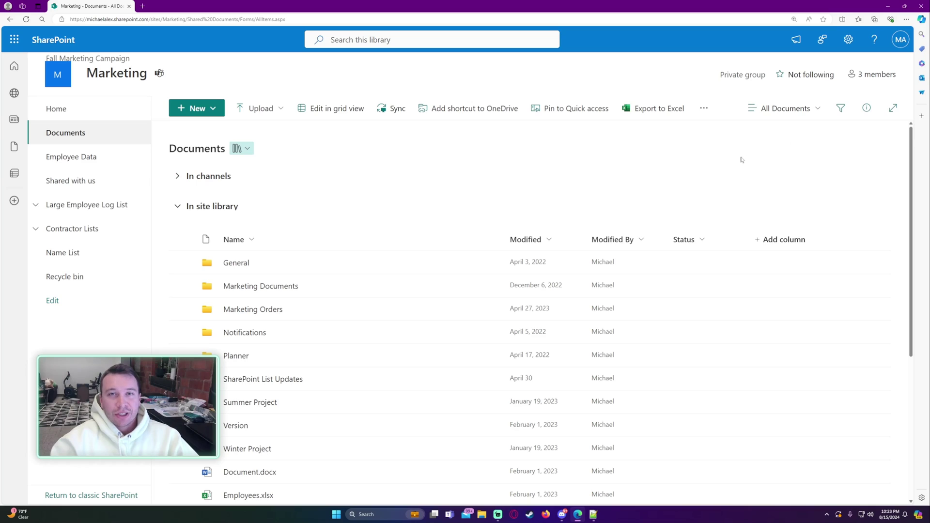
click(847, 39)
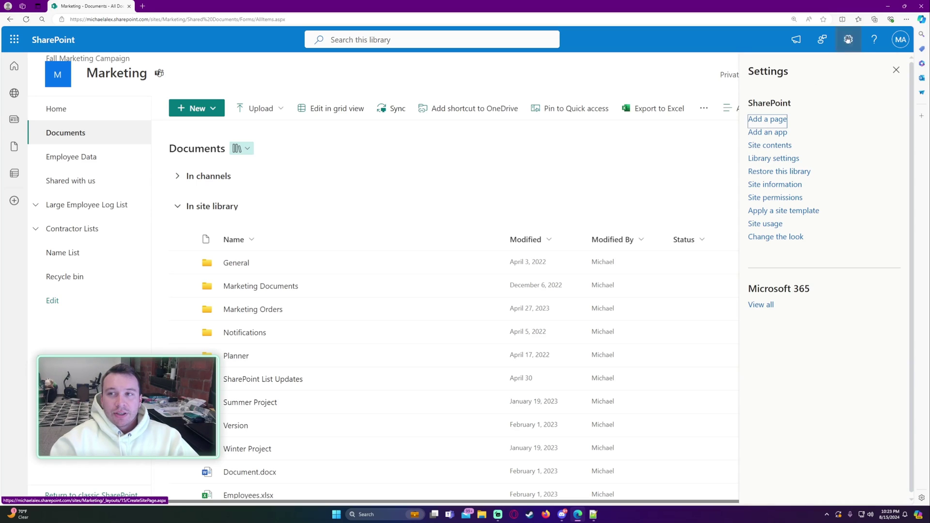
click(773, 158)
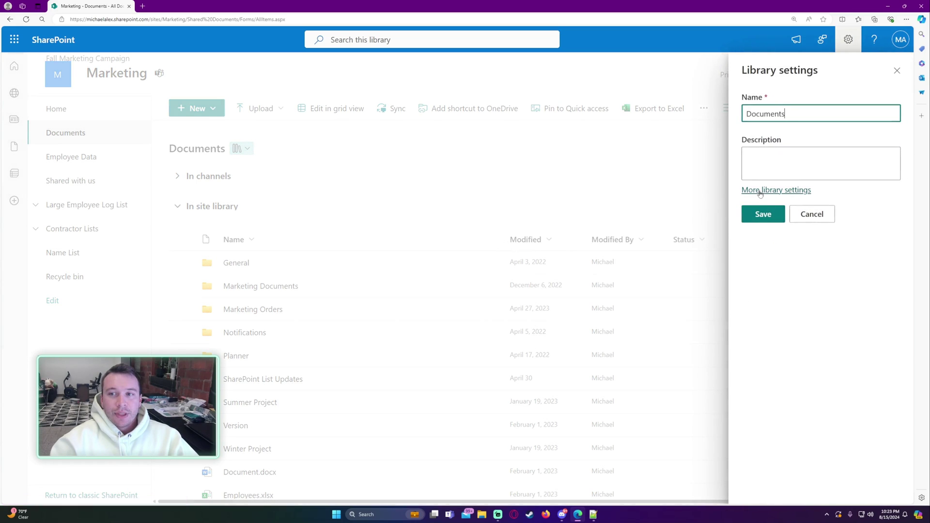
click(745, 189)
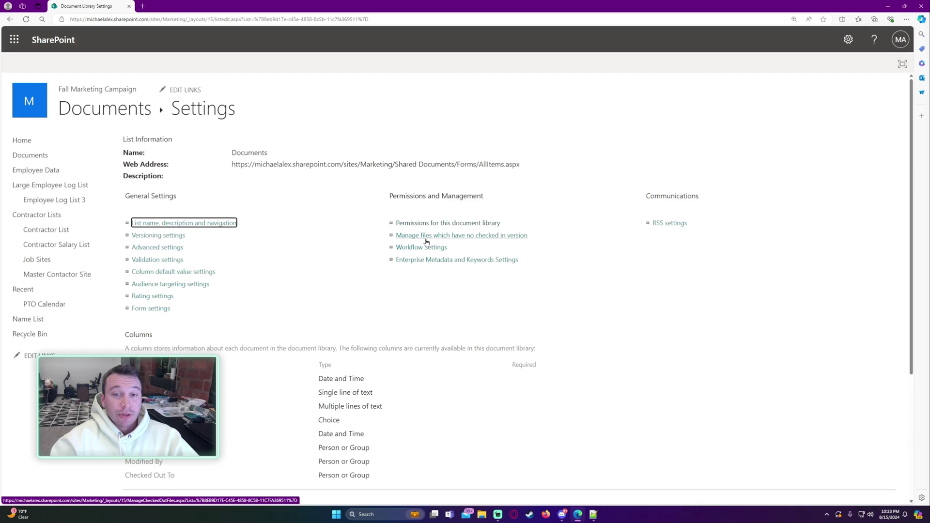
click(416, 225)
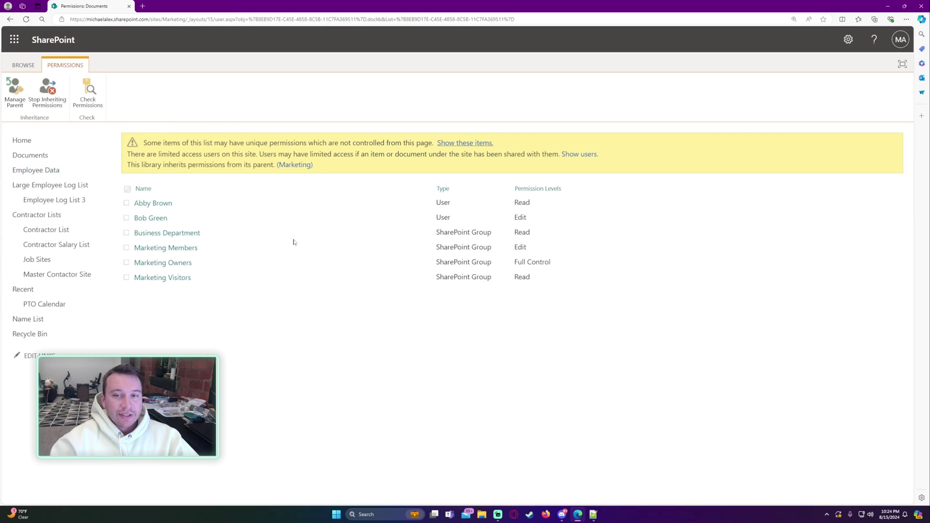
click(9, 19)
click(9, 19)
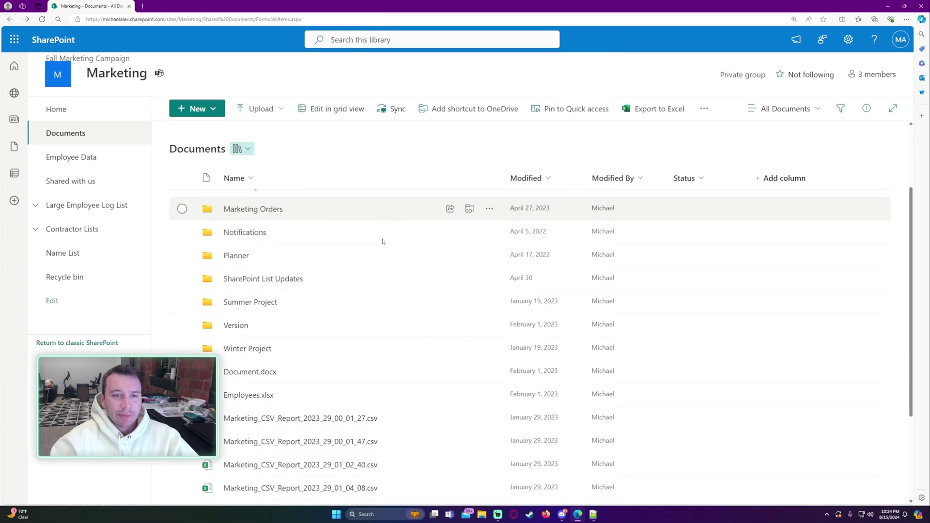
Open Manage access for the Summer Project folder
scroll(388, 300, down, 1)
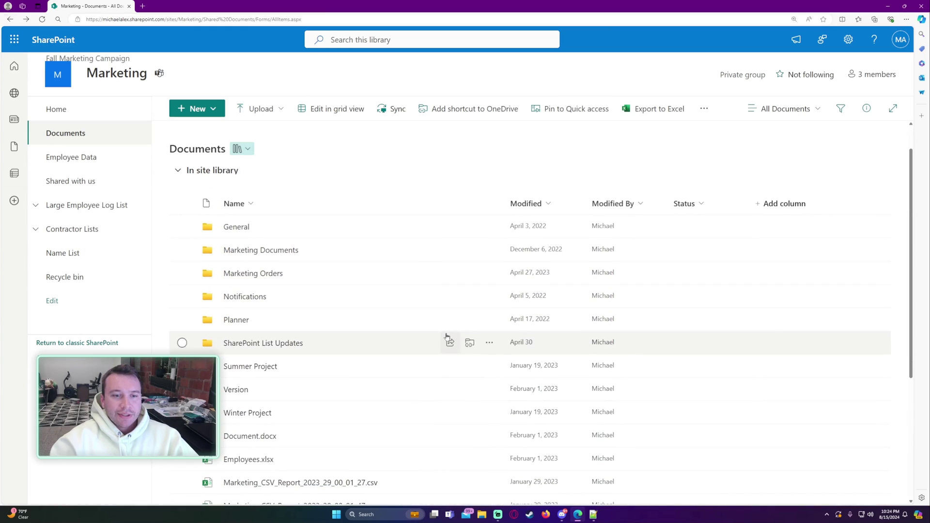
click(352, 363)
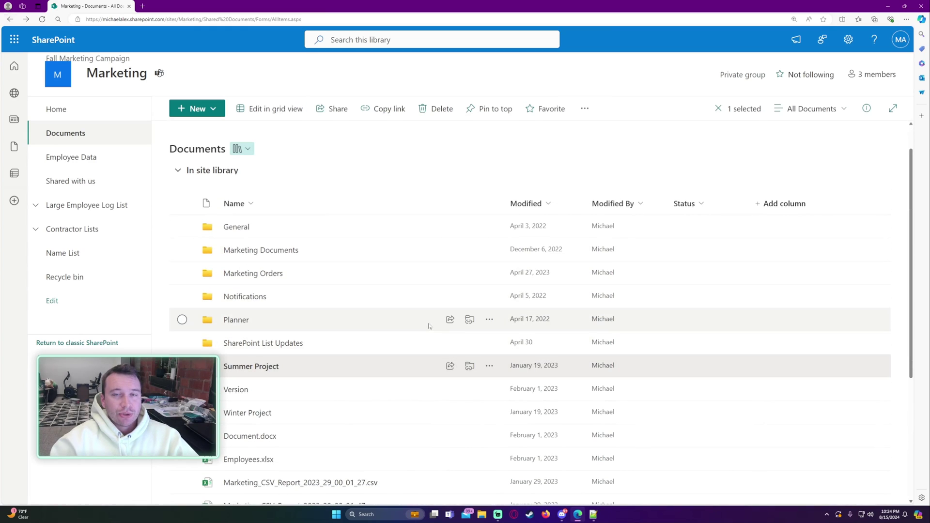
scroll(428, 326, down, 1)
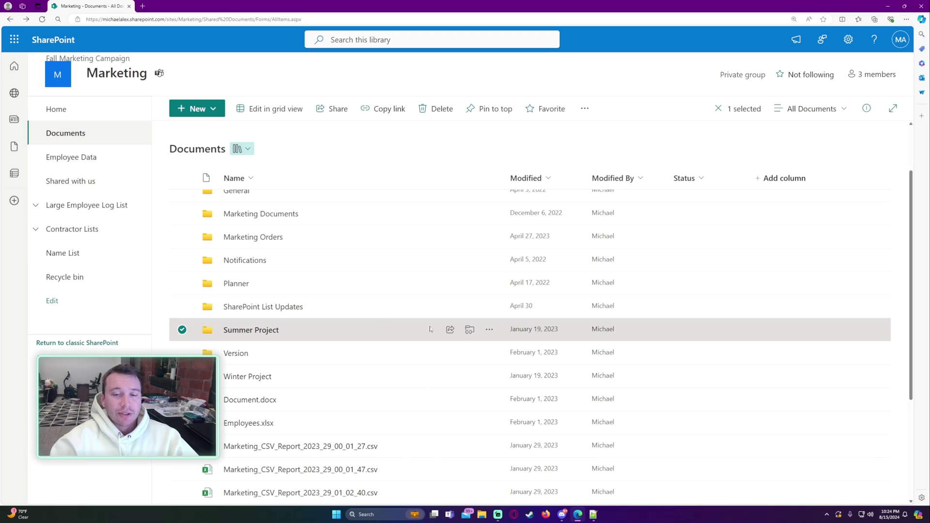
click(490, 330)
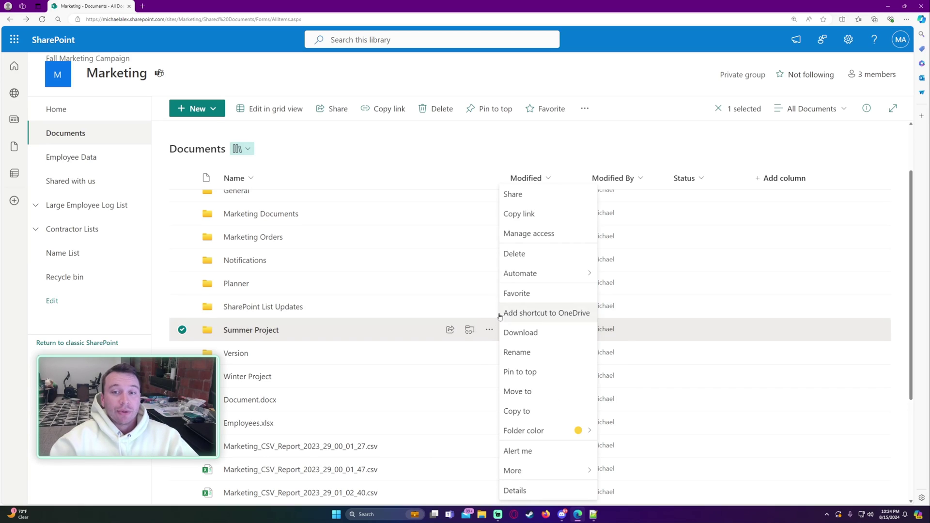
click(432, 154)
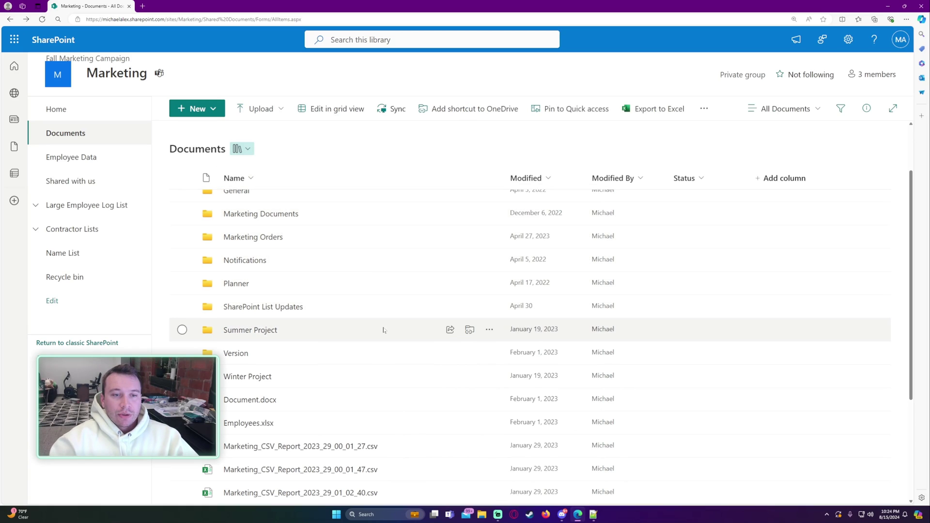
click(383, 330)
click(483, 332)
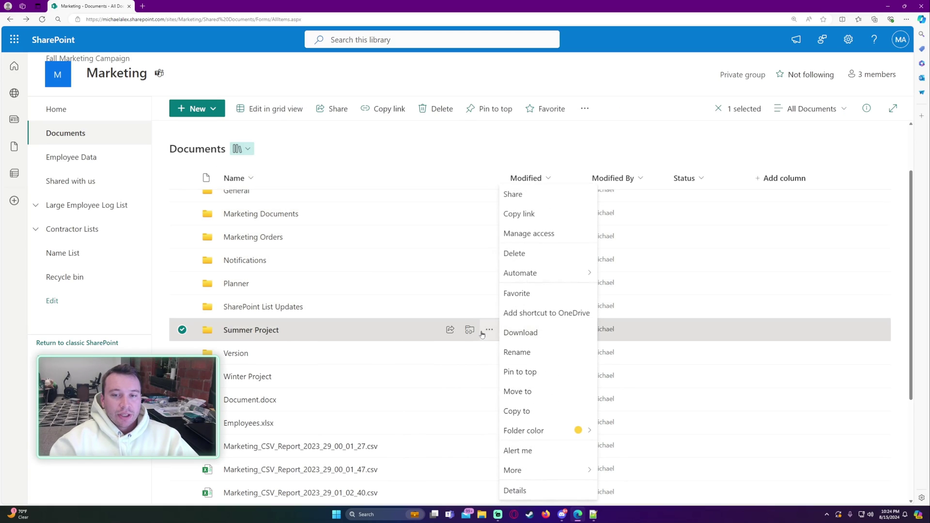
click(548, 238)
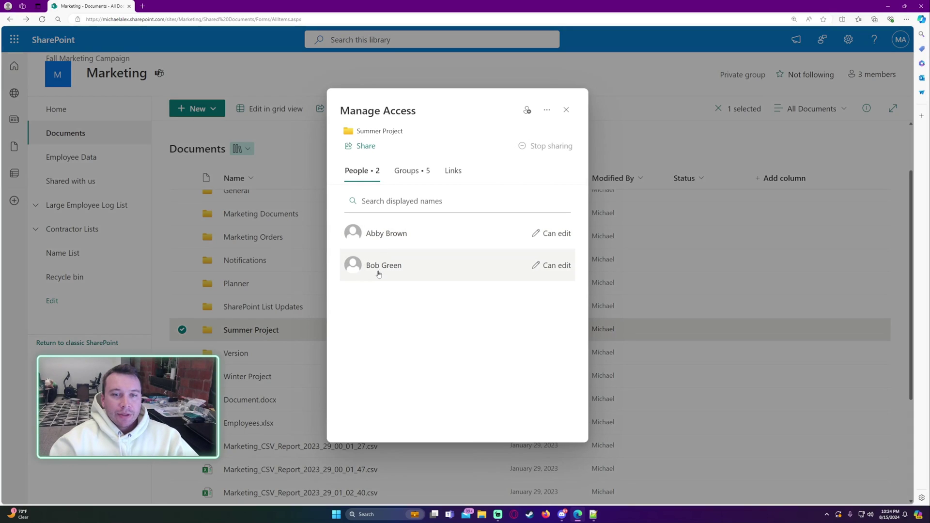
Review the groups and people with access, then show more access options
click(412, 171)
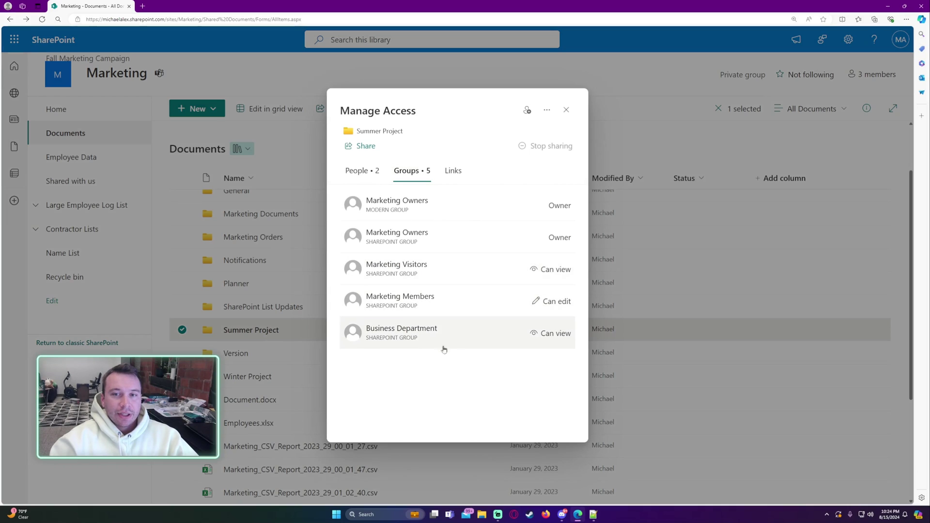
click(361, 171)
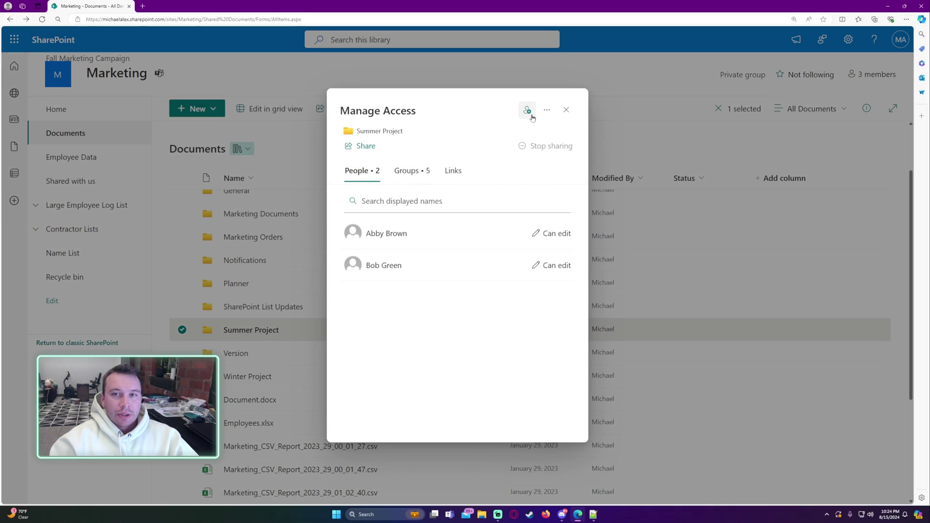
click(547, 110)
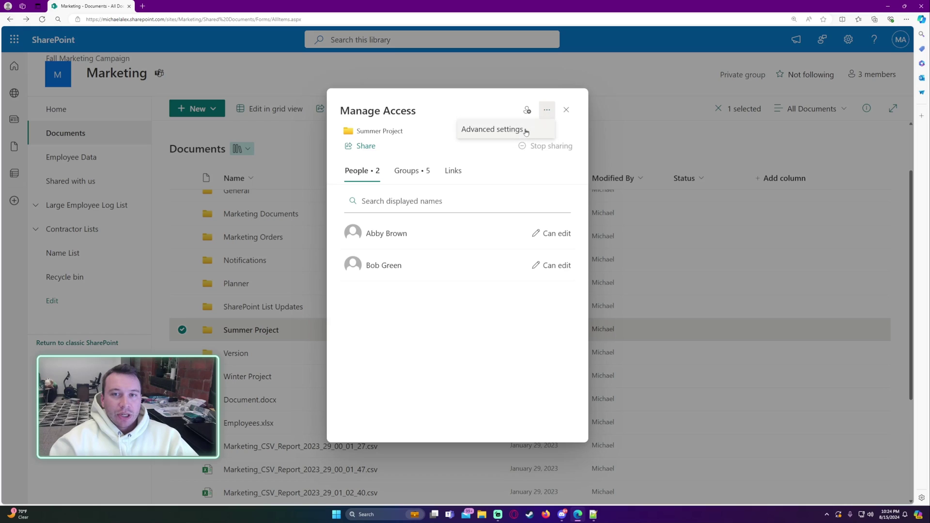
In Advanced settings, stop Summer Project inheriting permissions from the Marketing site and confirm
click(492, 129)
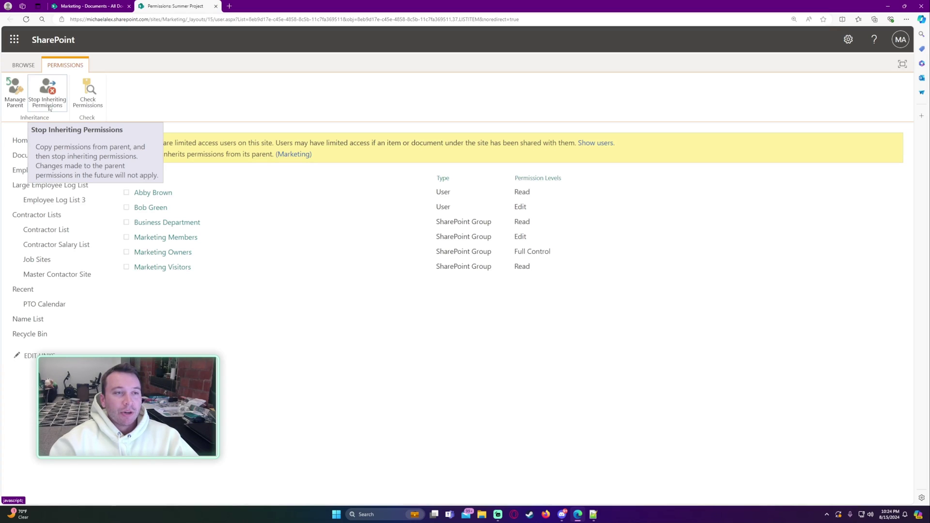
click(48, 107)
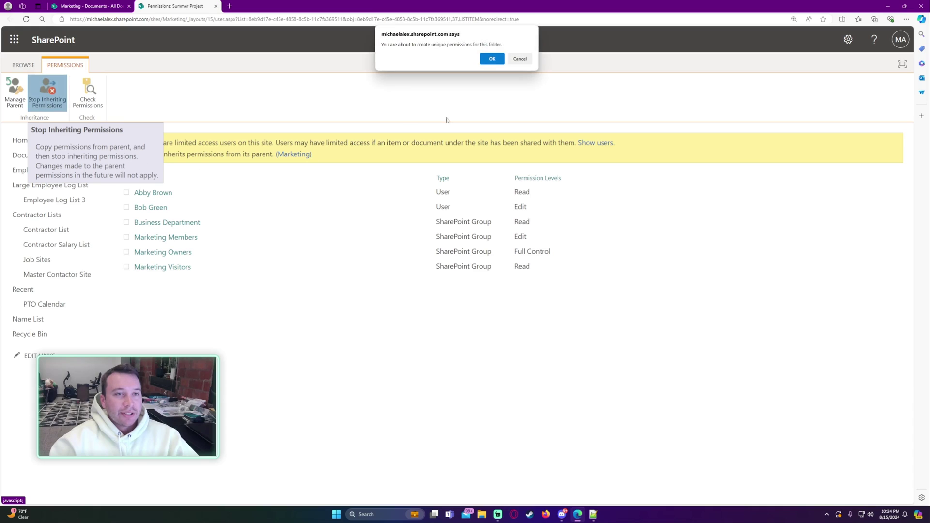
click(492, 59)
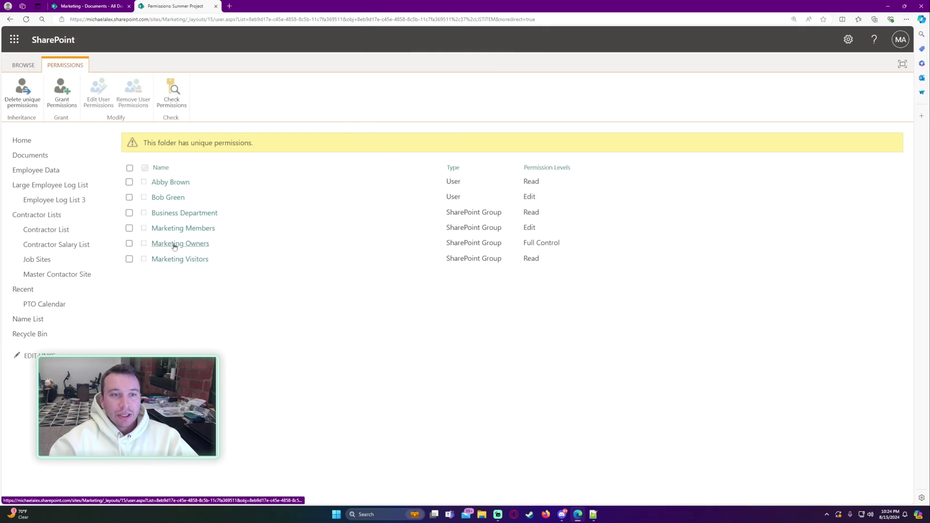
Remove the Read user, Business Department, Marketing Members and Marketing Visitors from the folder's permissions
click(129, 182)
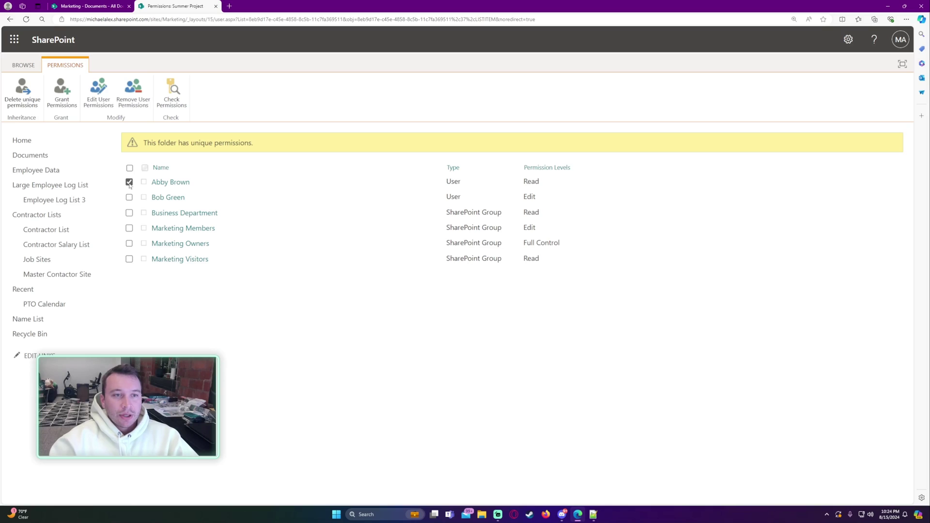
click(130, 214)
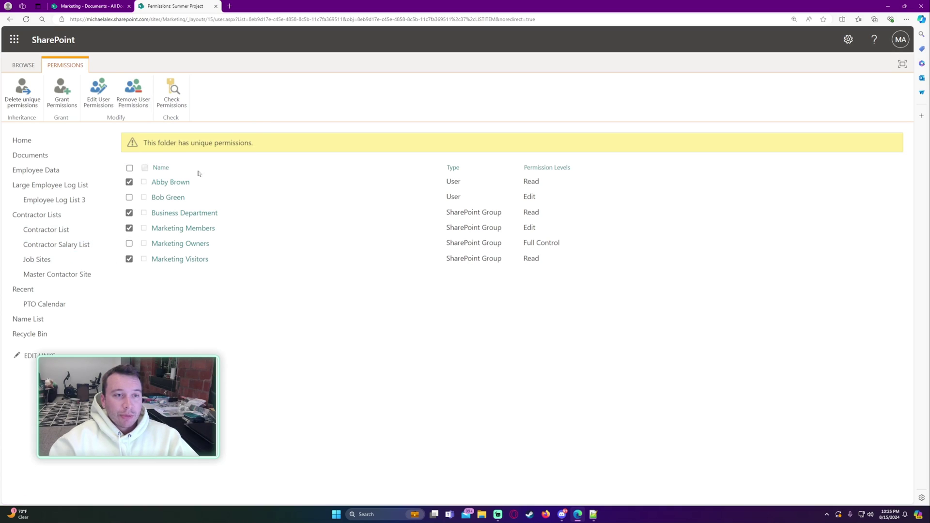
click(135, 104)
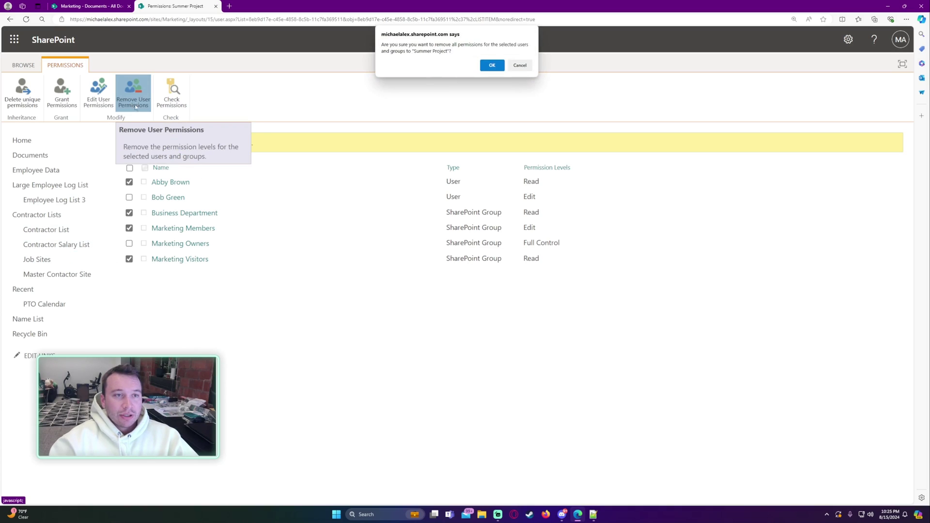
click(492, 65)
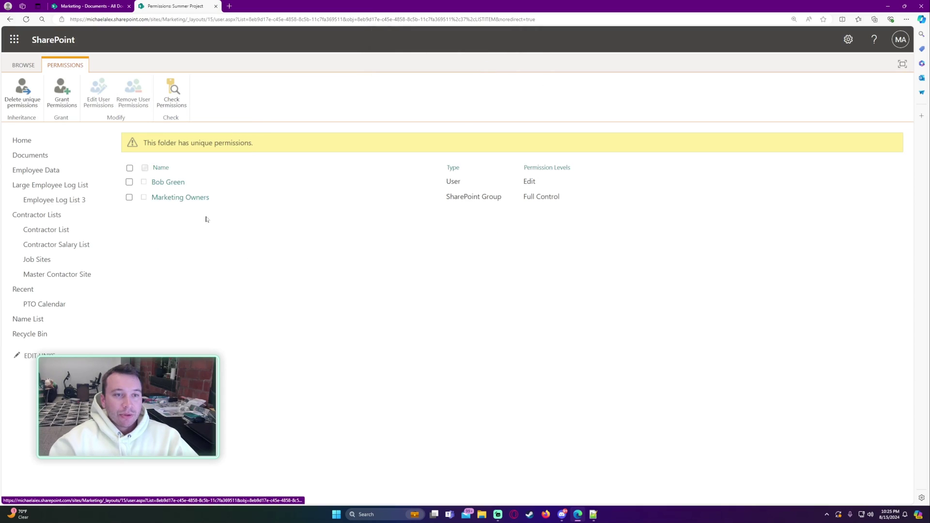
click(64, 160)
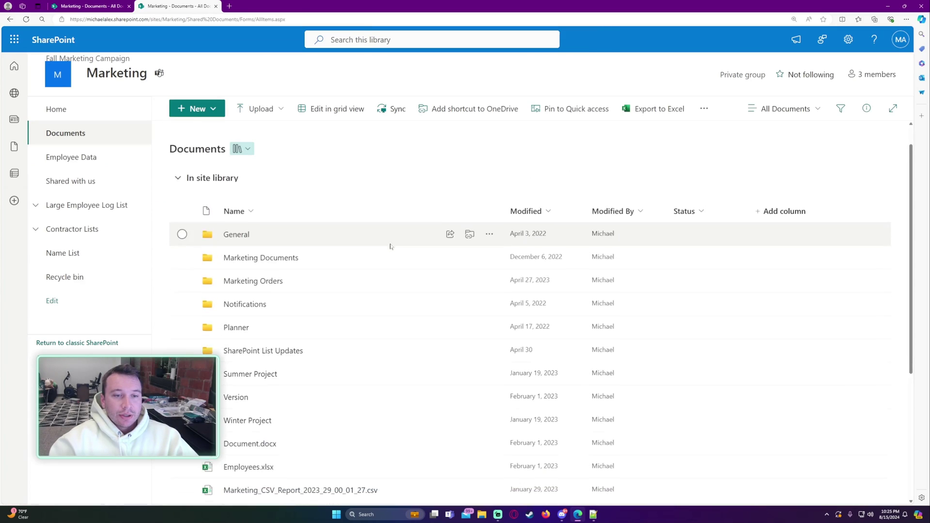
click(326, 327)
click(489, 329)
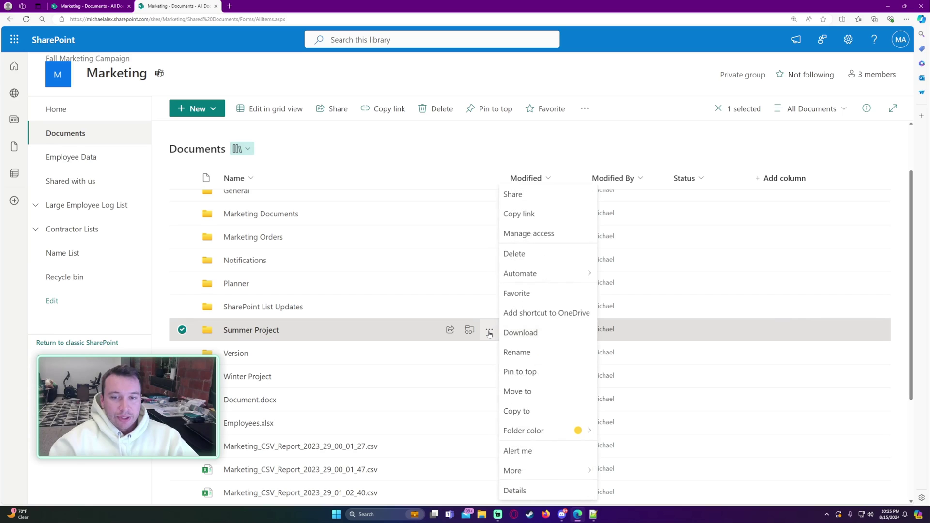
click(533, 233)
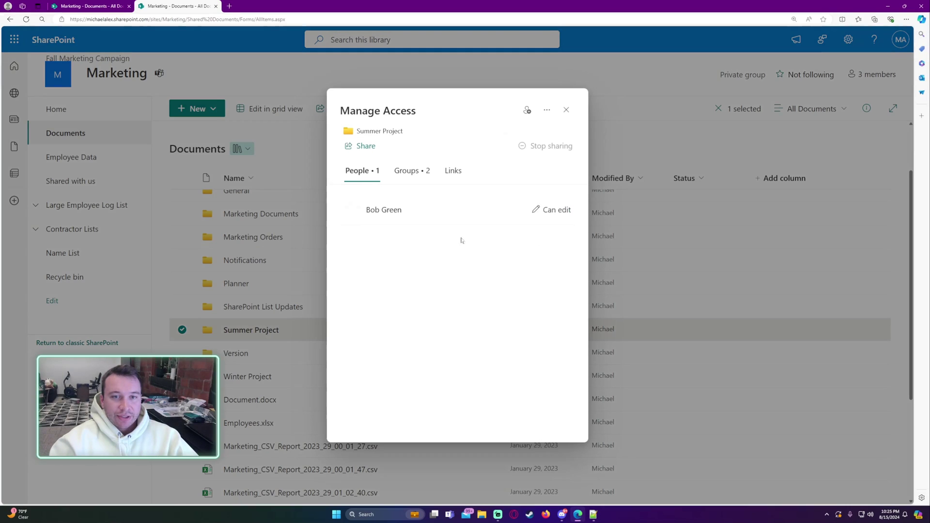
click(412, 171)
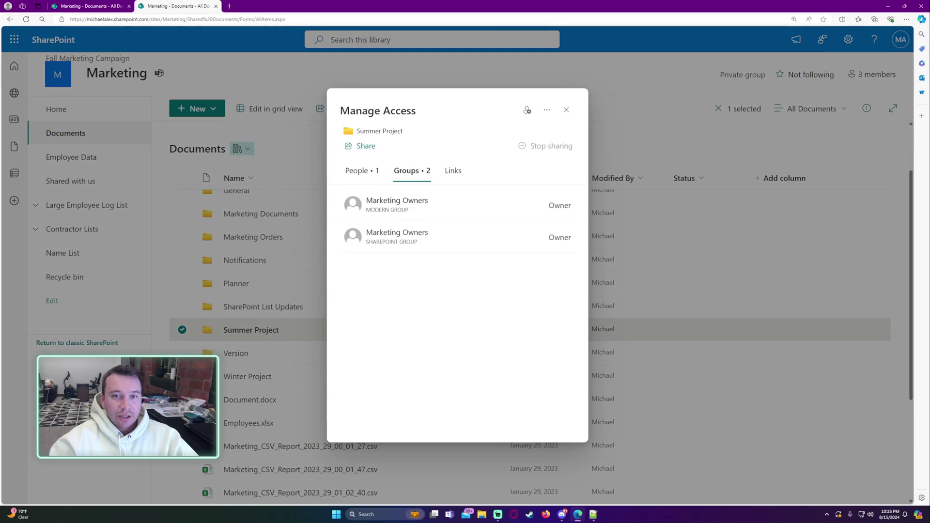
key(Left)
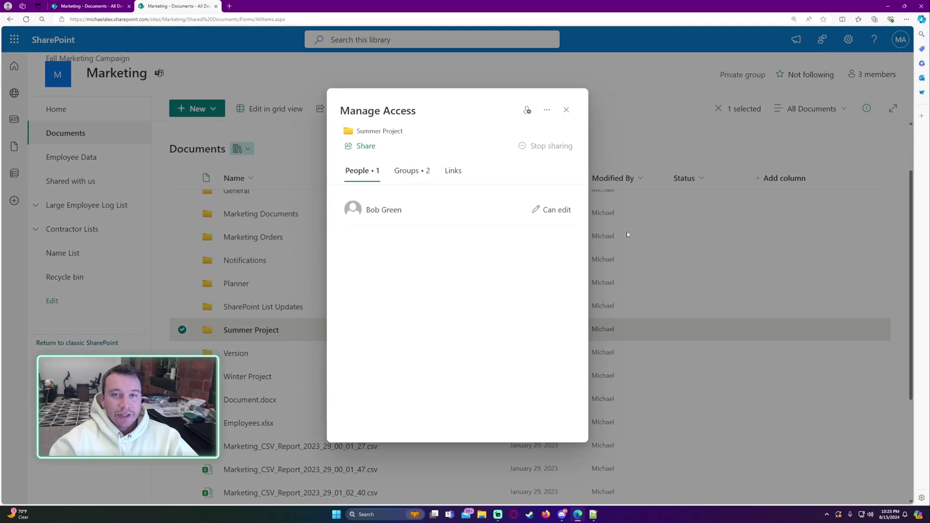
click(566, 110)
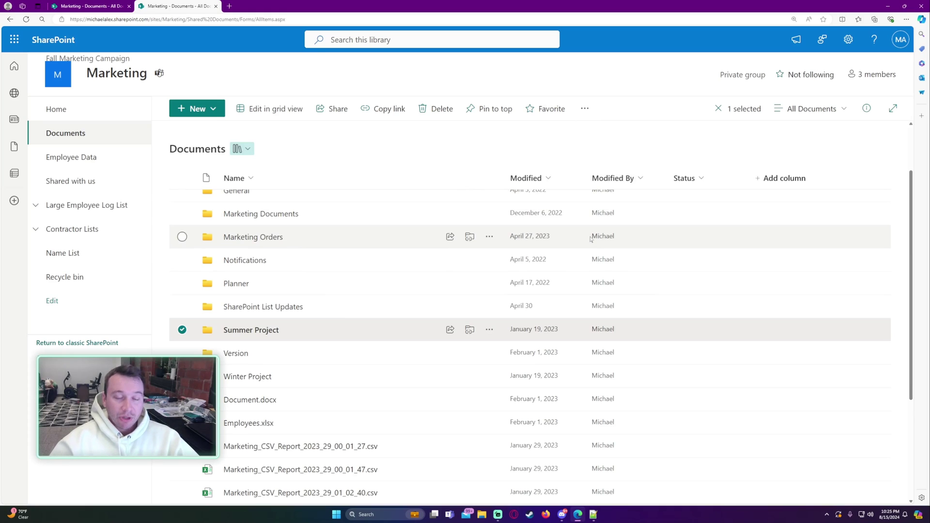
Select Document.docx in the library and bring up its actions menu
scroll(393, 247, up, 2)
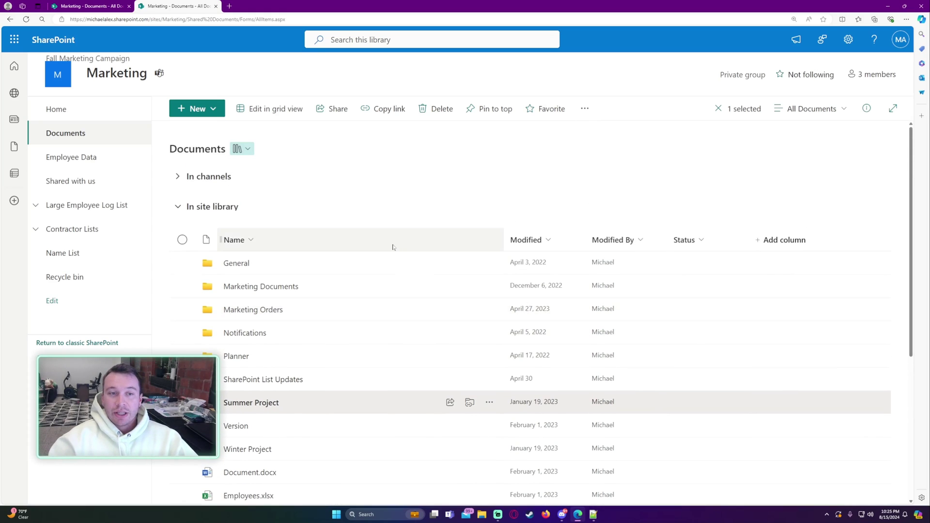
scroll(412, 301, down, 2)
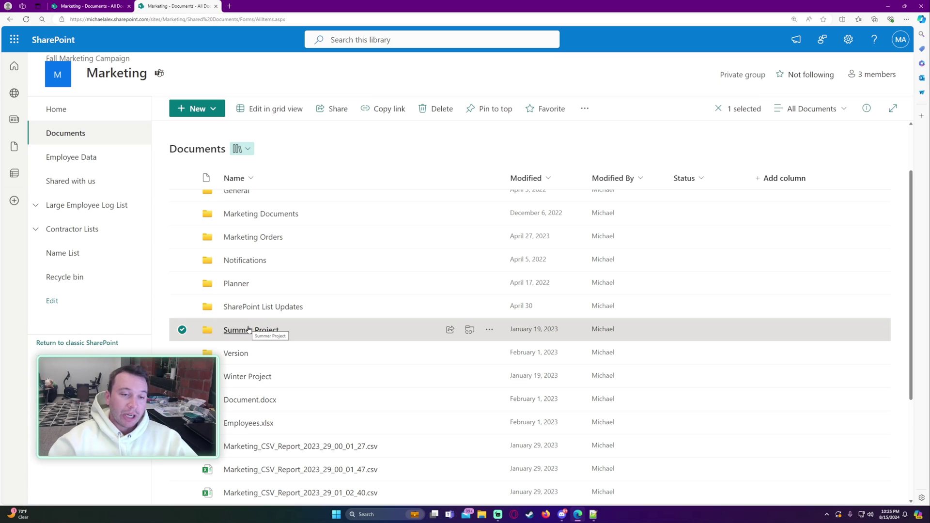
scroll(310, 334, down, 2)
click(340, 349)
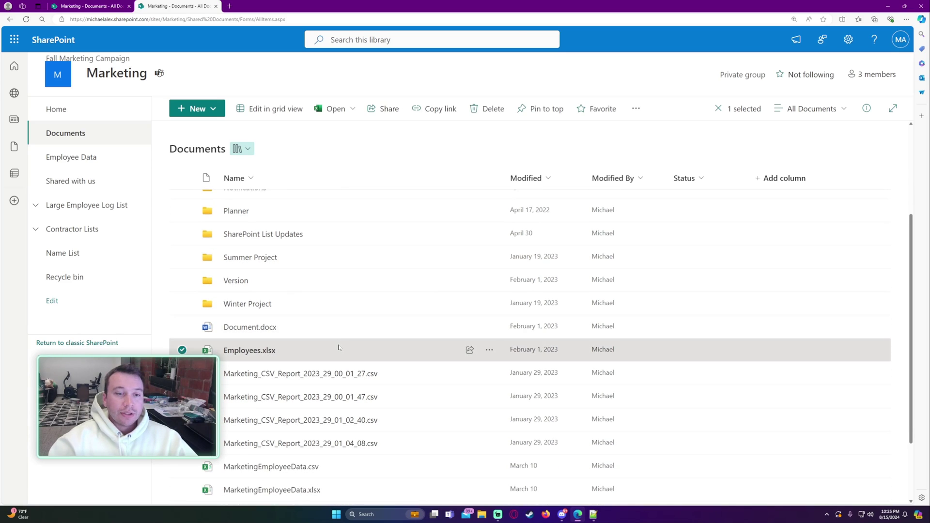
click(349, 330)
scroll(368, 324, down, 2)
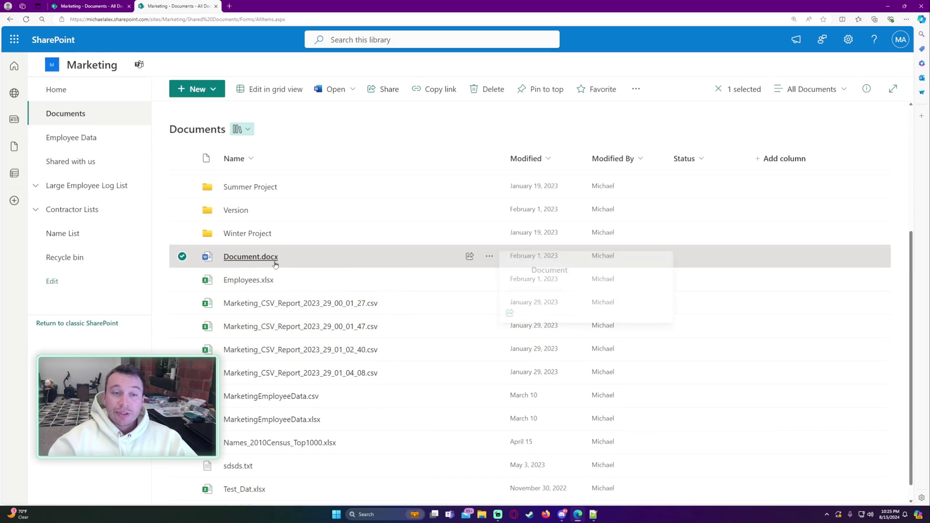
click(488, 258)
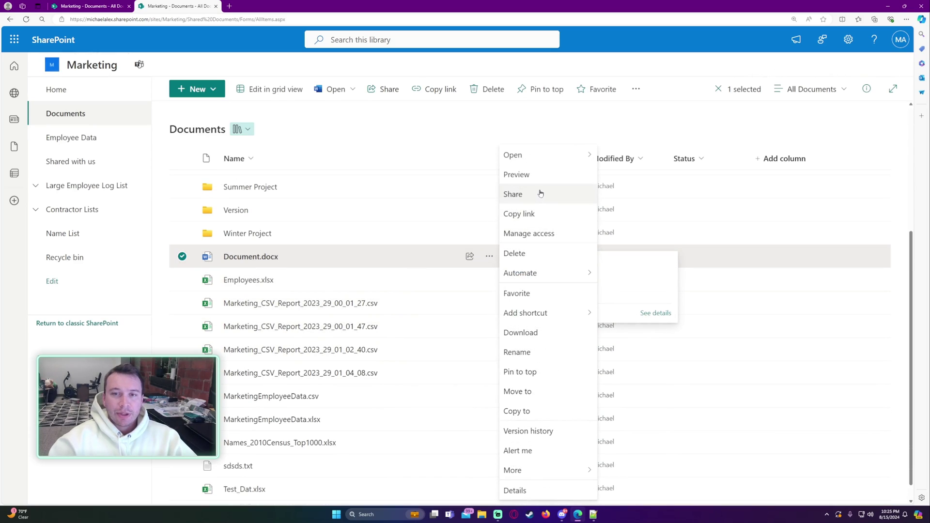
Rename it to 'Sensitive Information Document.docx', correcting the 'Sensative' misspelling
click(522, 353)
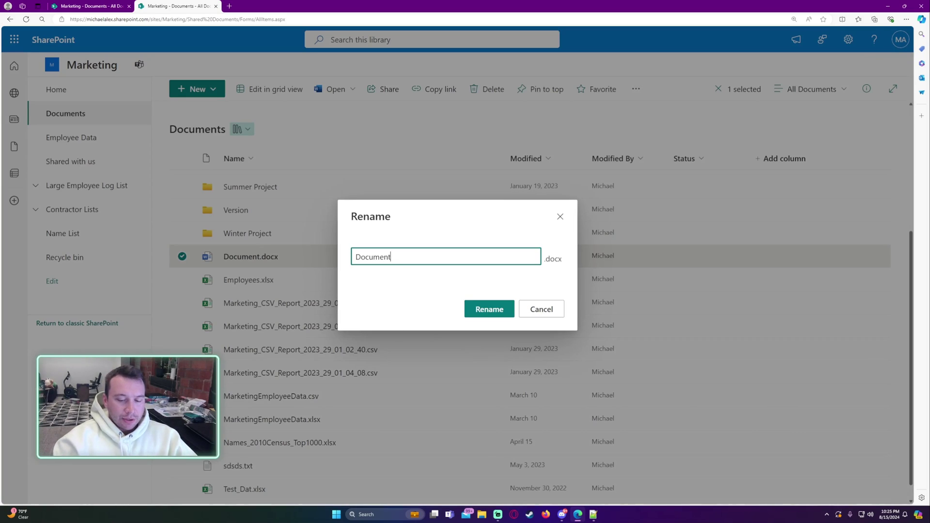
click(355, 256)
text(Sensative Information)
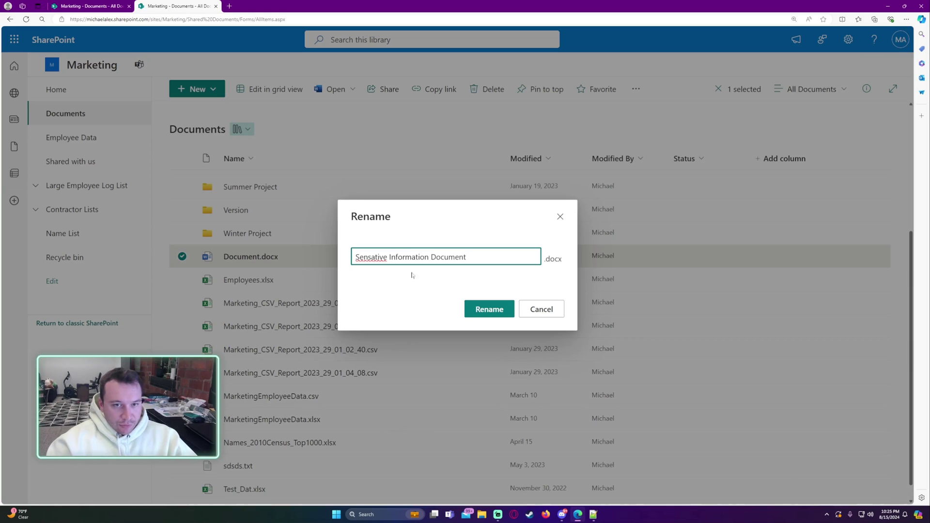
right_click(369, 256)
click(387, 260)
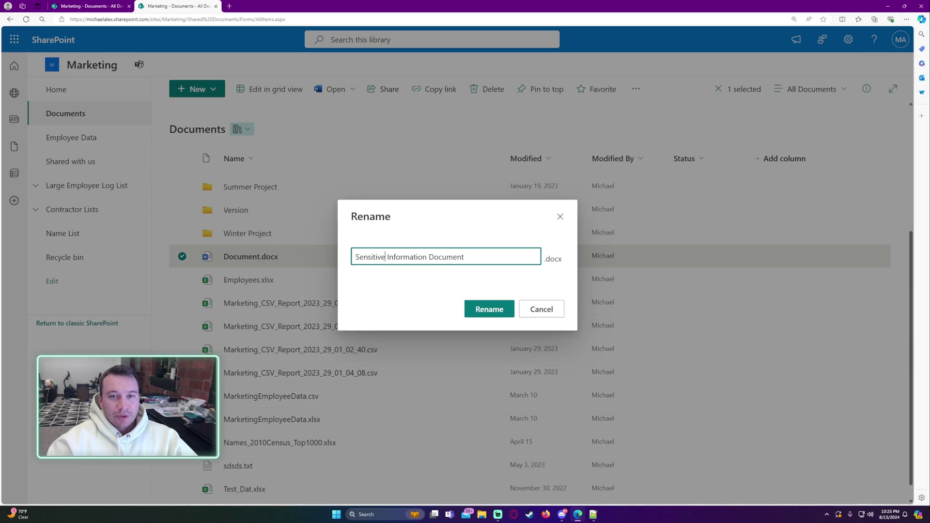
click(490, 309)
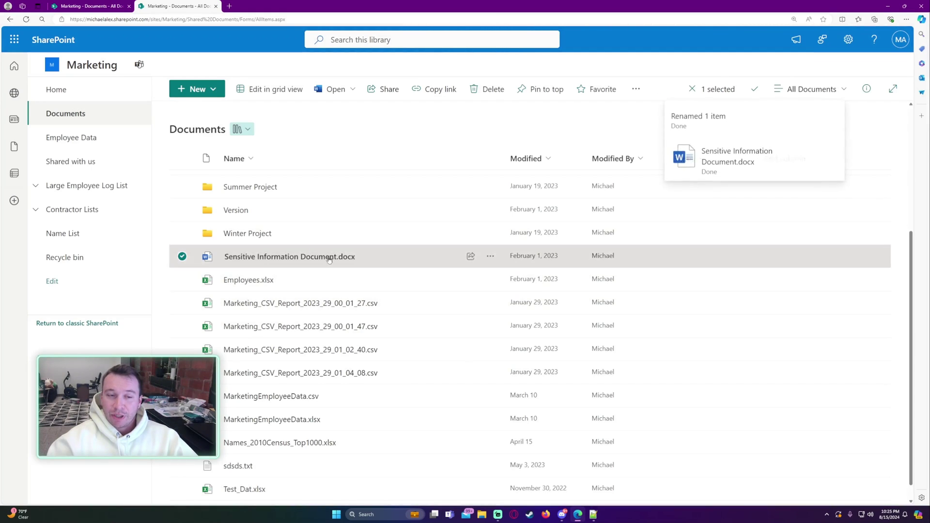
Reach Advanced settings from Manage access for Sensitive Information Document.docx
scroll(387, 387, down, 1)
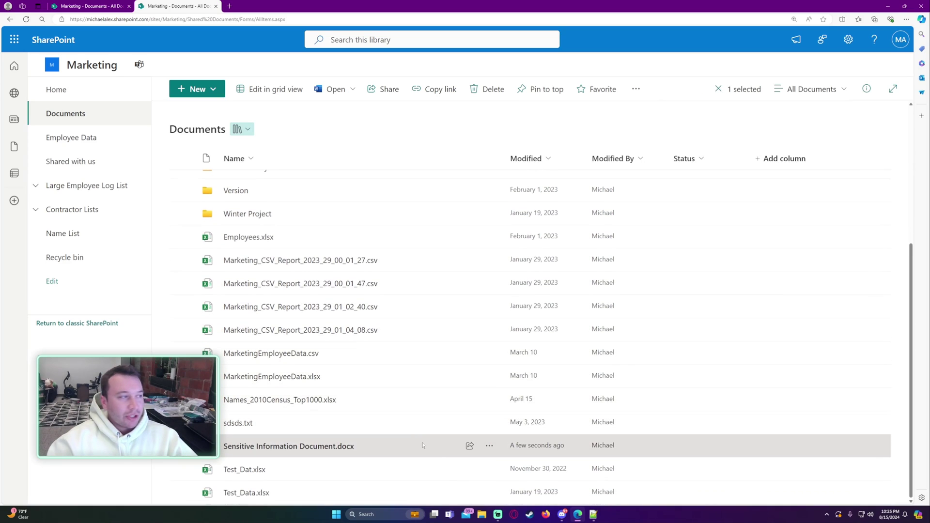
click(489, 445)
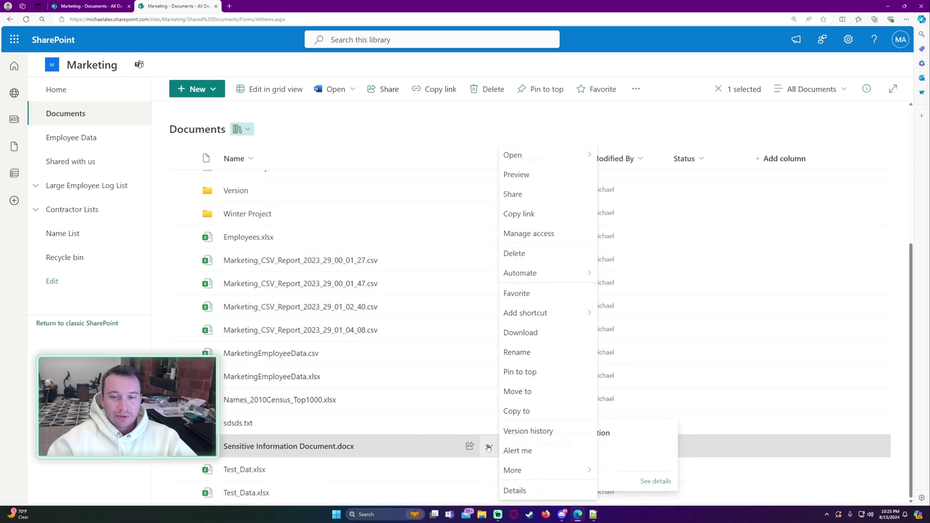
click(571, 237)
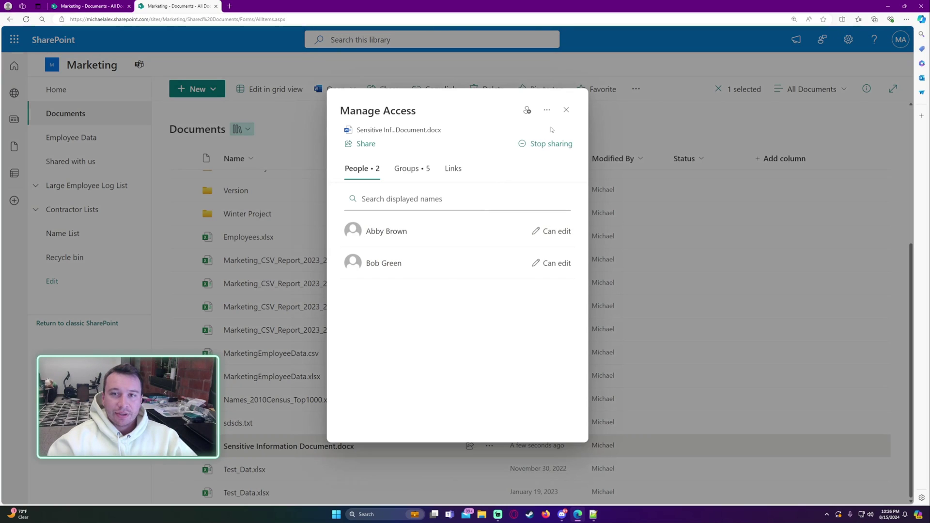
click(546, 109)
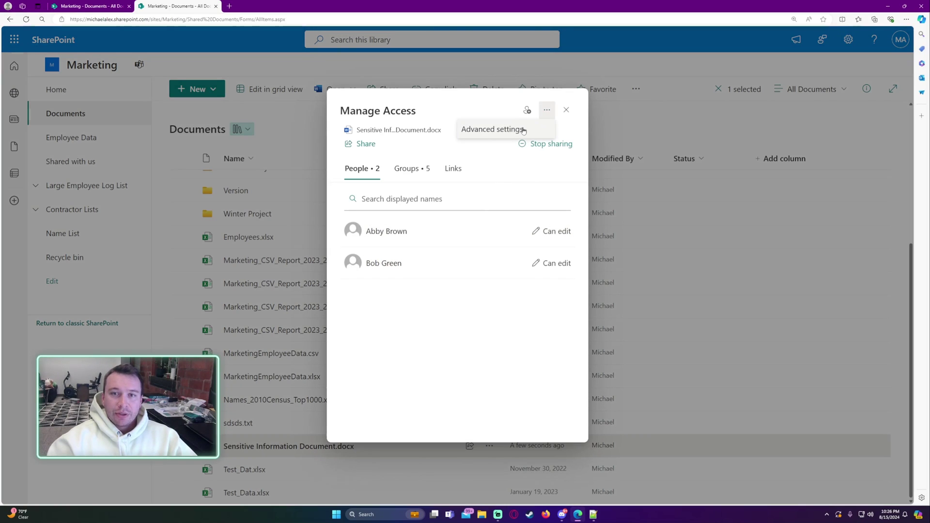
click(523, 130)
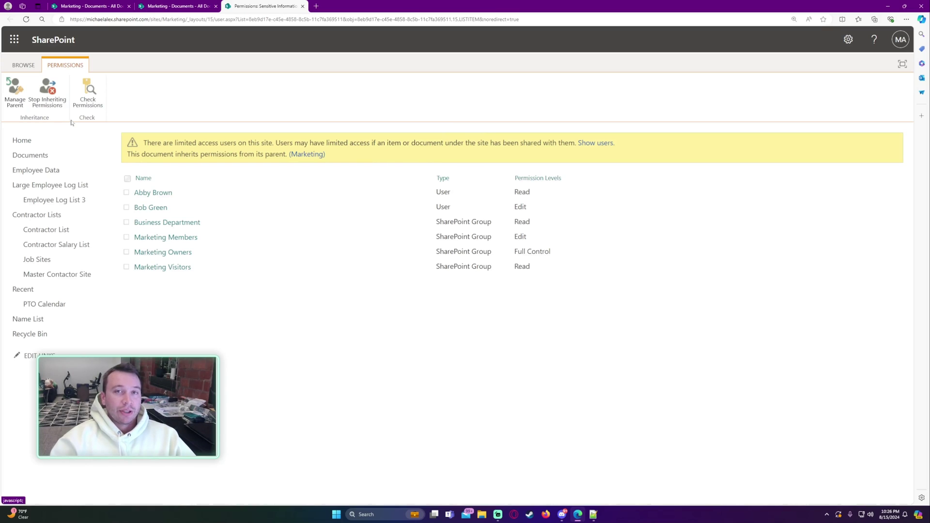
Break the document's inheritance, remove all entries except Marketing Owners, and return to Documents
click(48, 96)
click(491, 59)
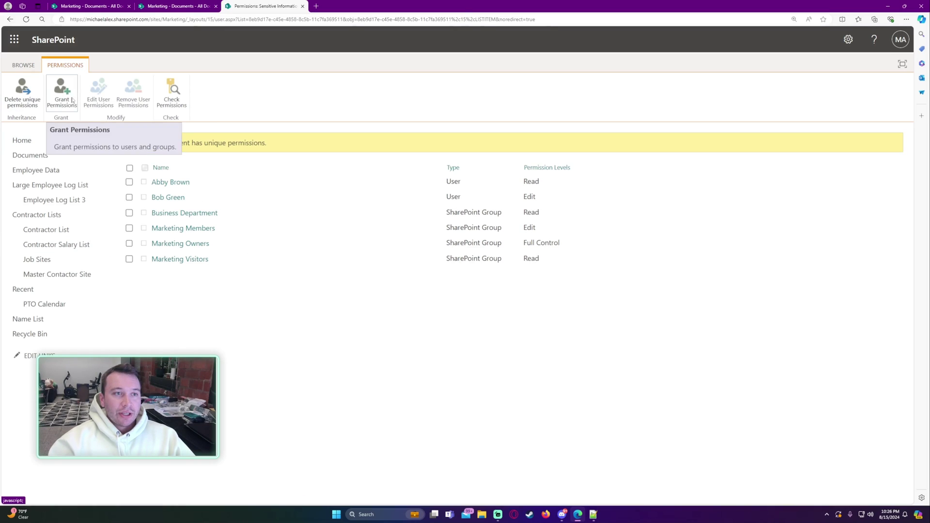
click(129, 182)
click(129, 197)
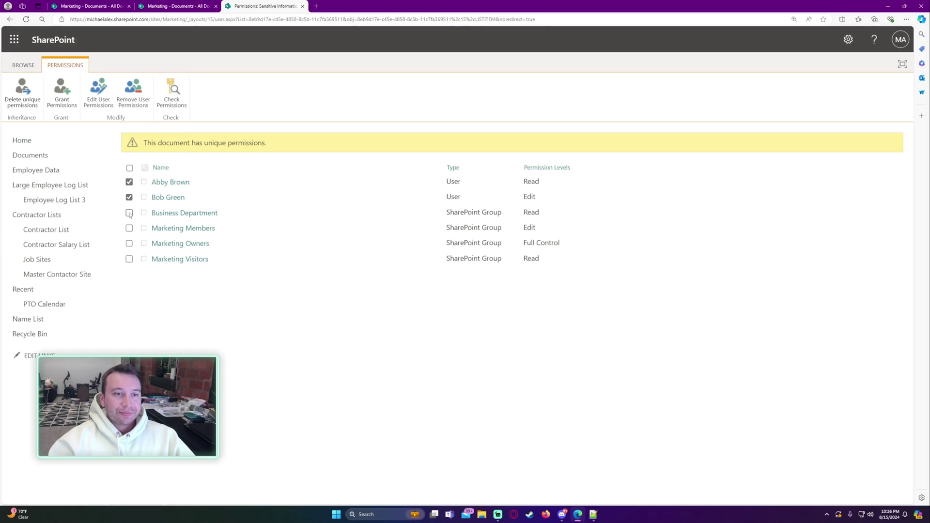
click(129, 228)
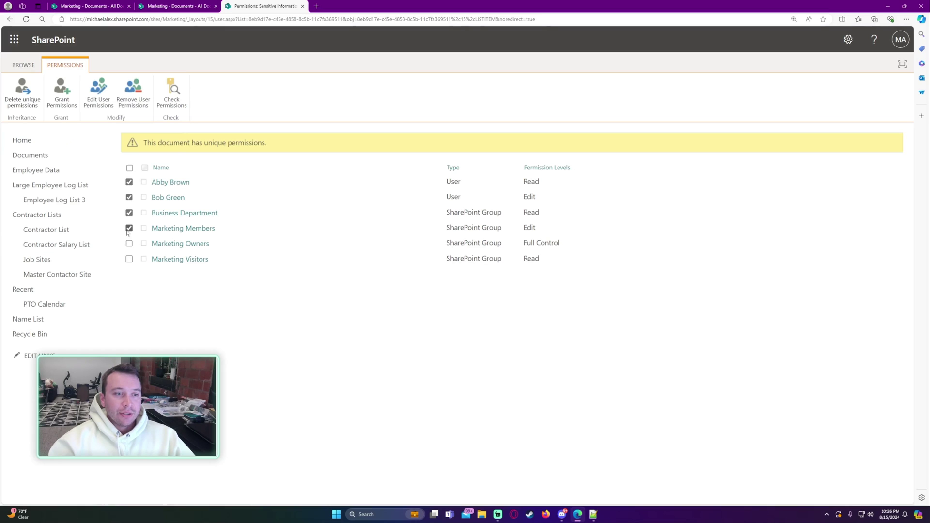
click(129, 259)
click(133, 95)
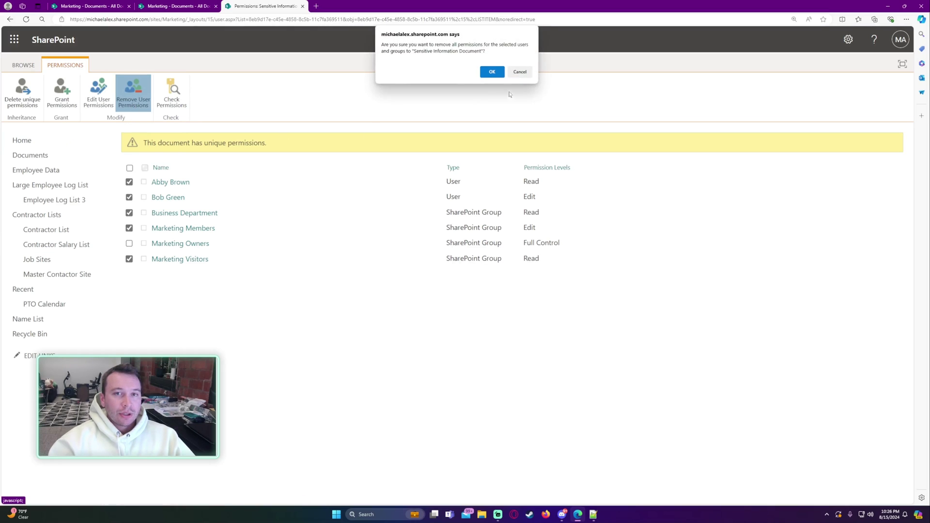
click(492, 71)
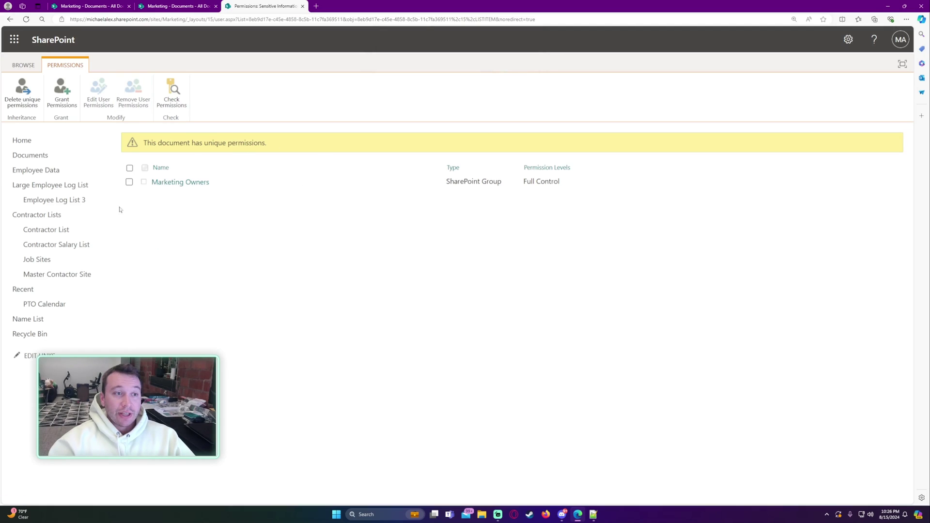
click(56, 155)
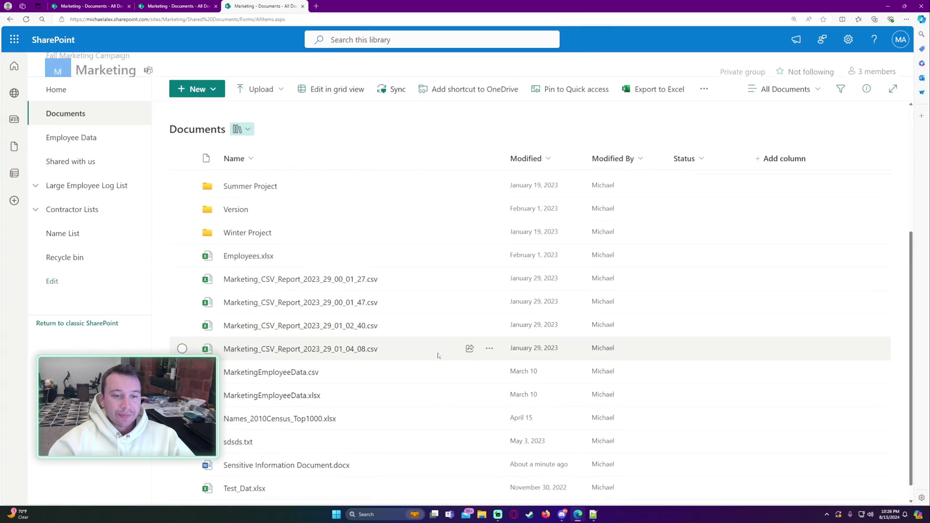
Check the document's people and groups with access, then open its advanced permissions page
scroll(438, 355, down, 2)
click(432, 446)
click(489, 445)
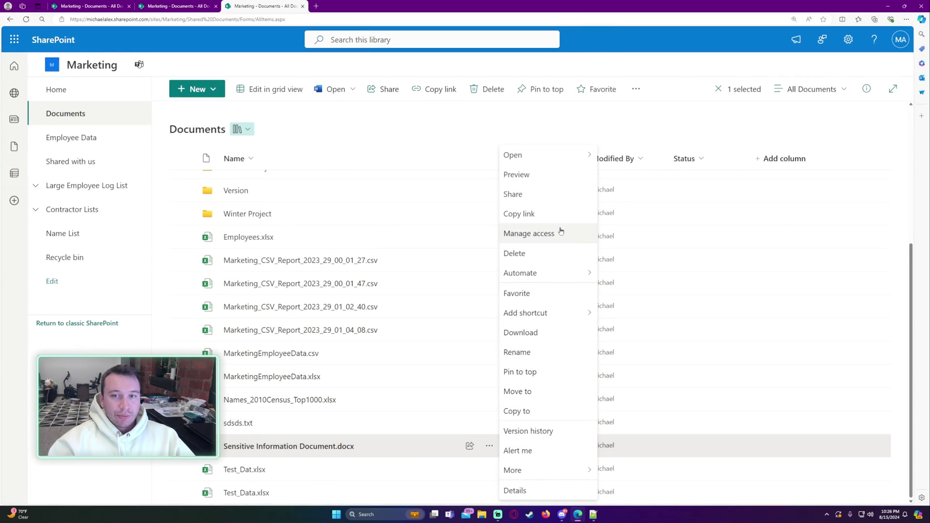
click(529, 233)
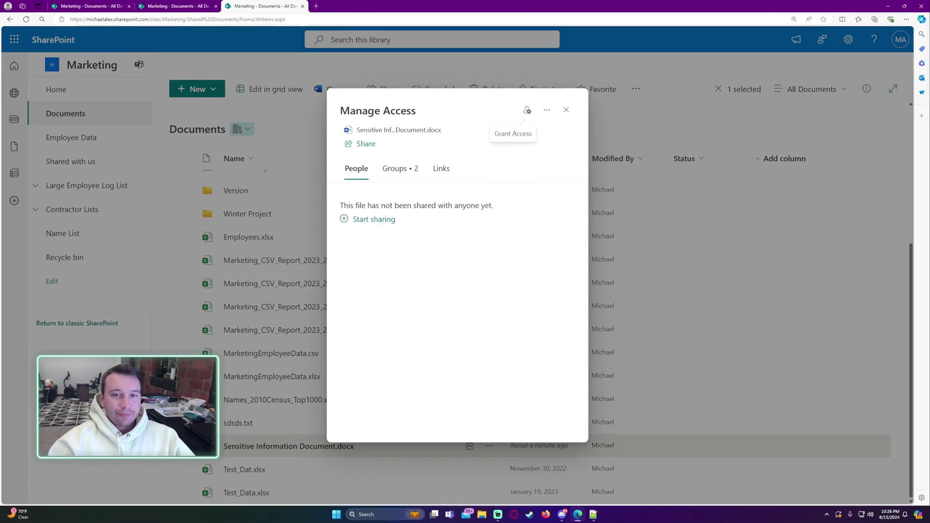
click(395, 168)
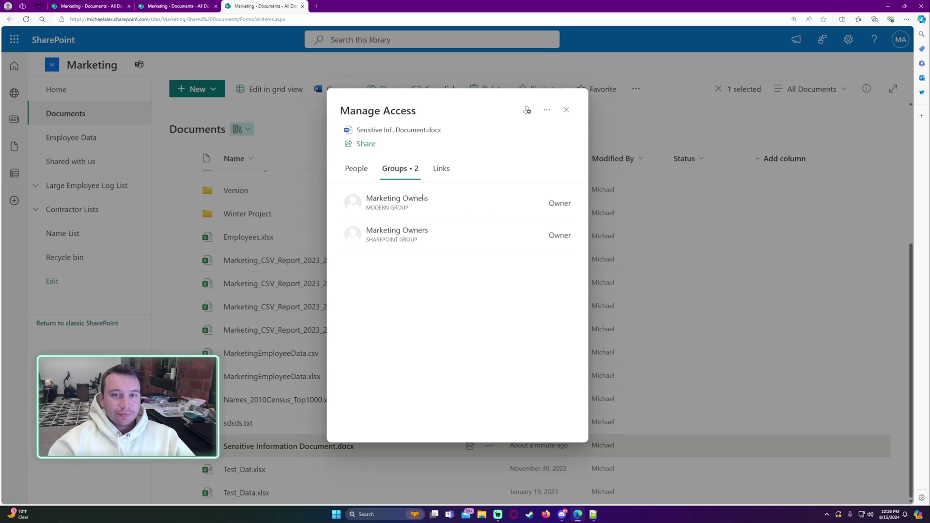
click(546, 110)
click(536, 130)
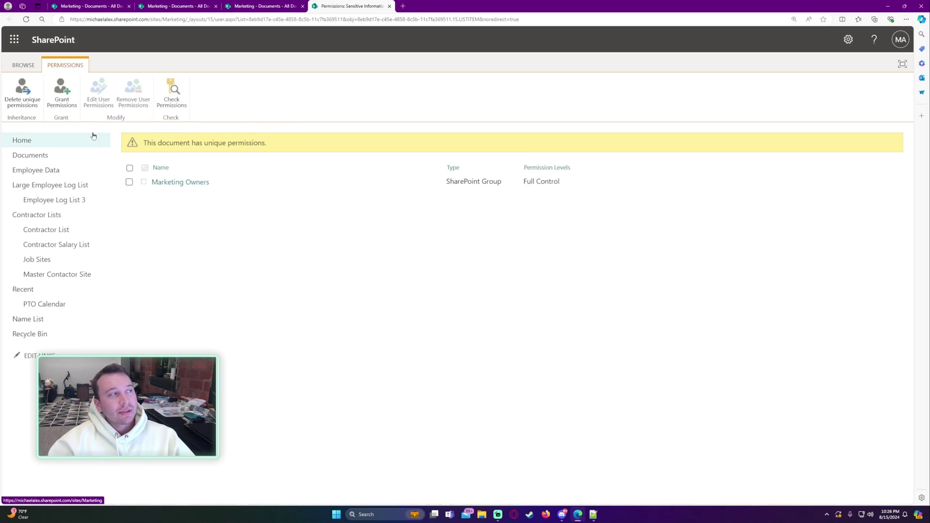
Zoom in and delete the document's unique permissions so it inherits from Marketing
key(ctrl+plus)
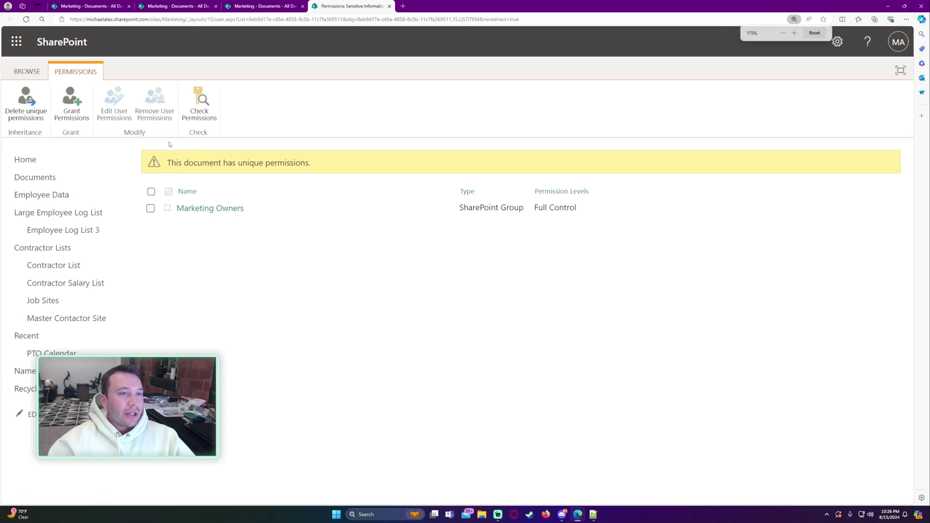
click(30, 116)
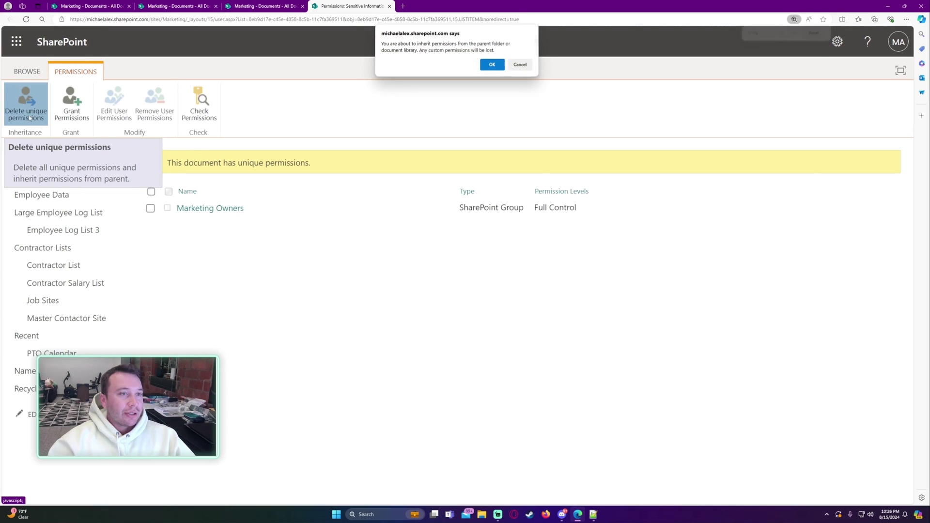
click(492, 65)
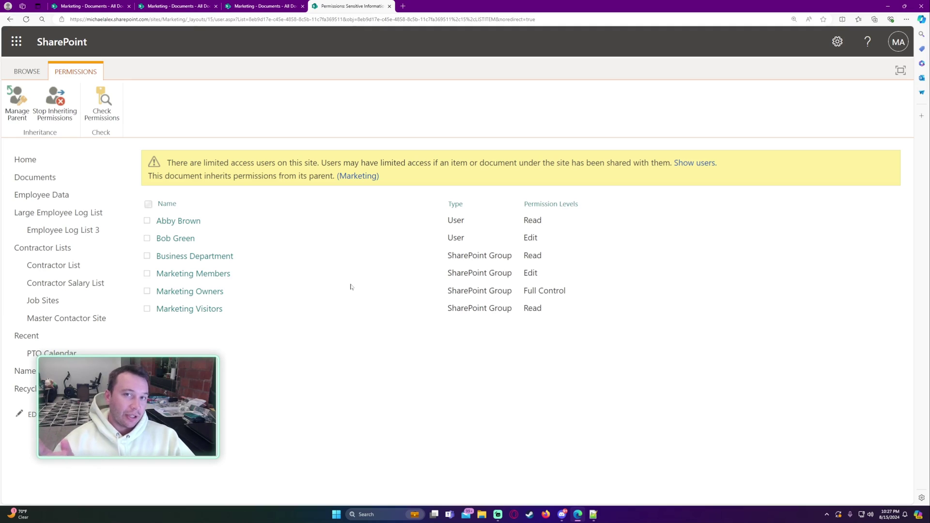
Break the document's inheritance and select the two users and three groups other than Marketing Owners
click(55, 121)
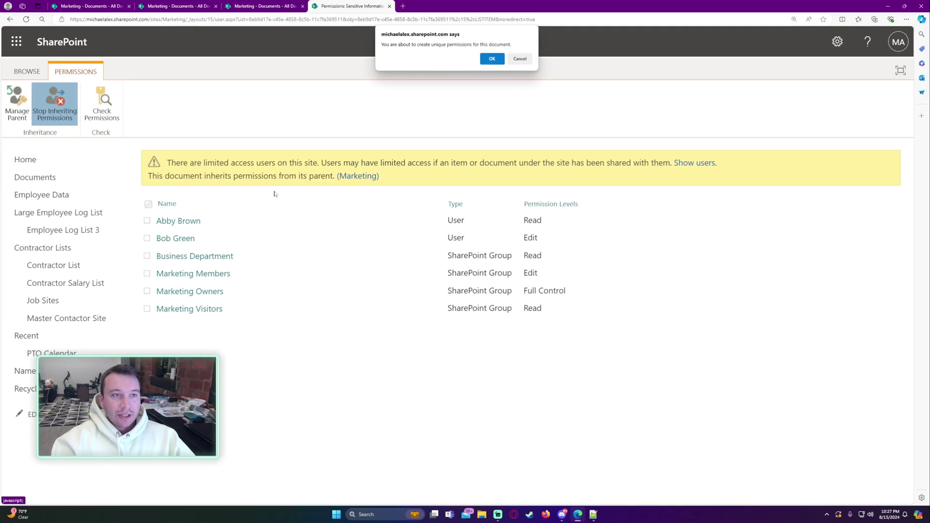
click(492, 60)
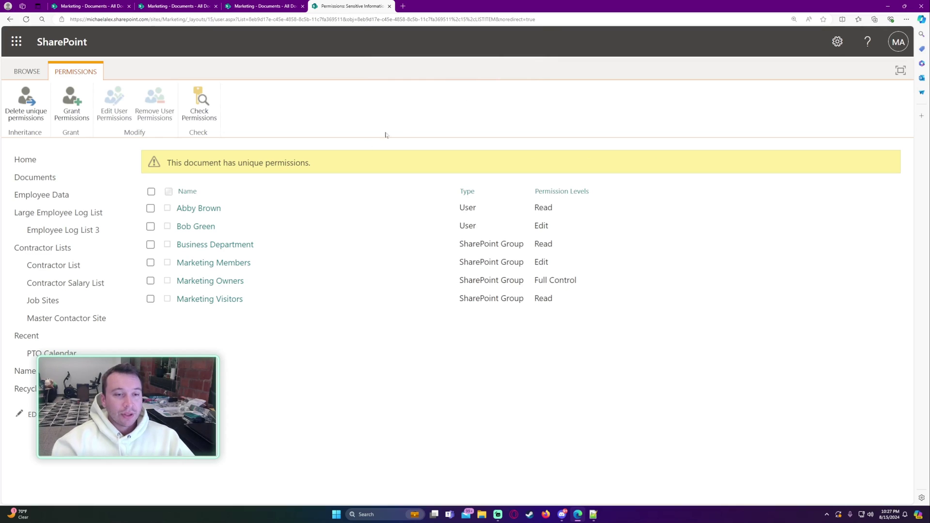
click(150, 262)
click(151, 298)
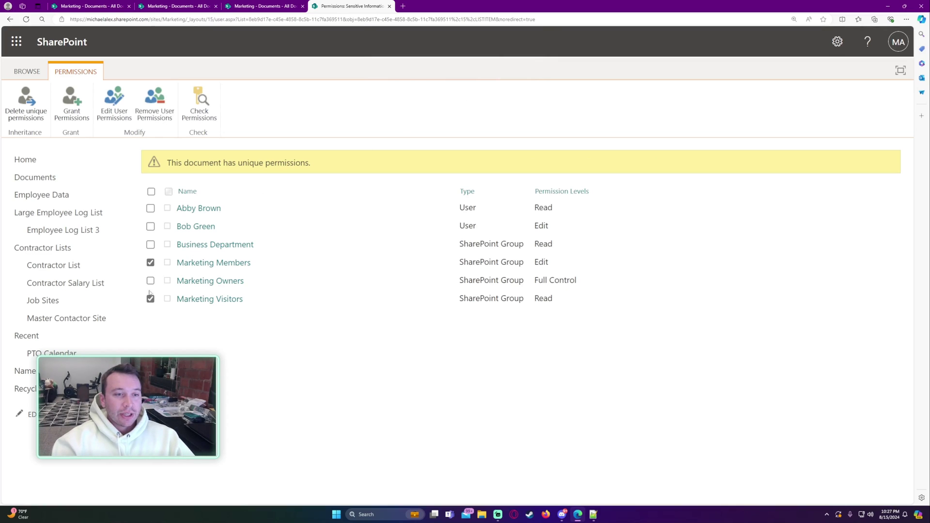
click(150, 244)
click(151, 226)
click(150, 207)
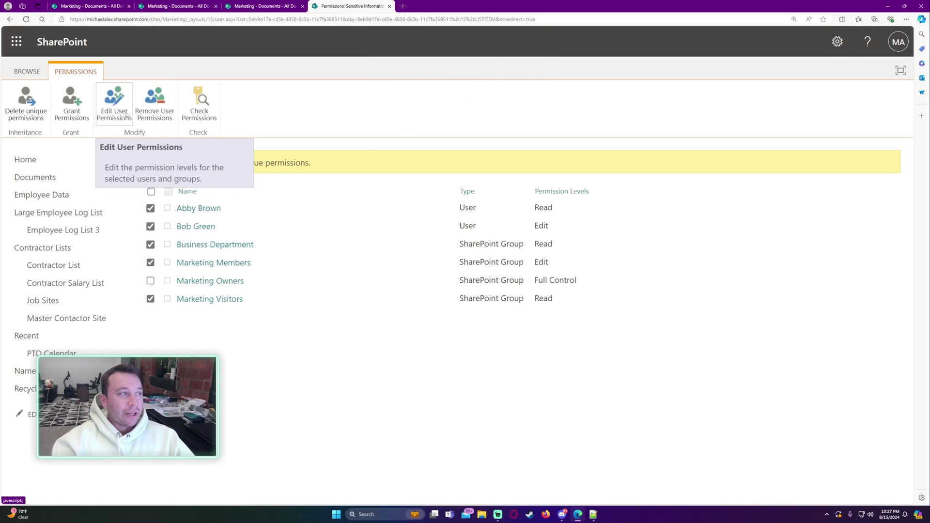
Set the five selected users and groups to the Read permission level
click(126, 114)
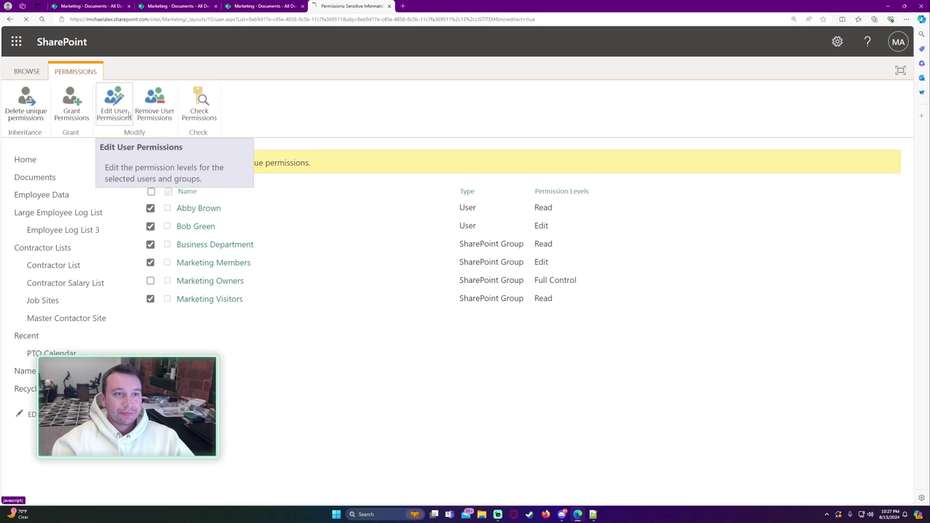
drag(425, 181, 453, 226)
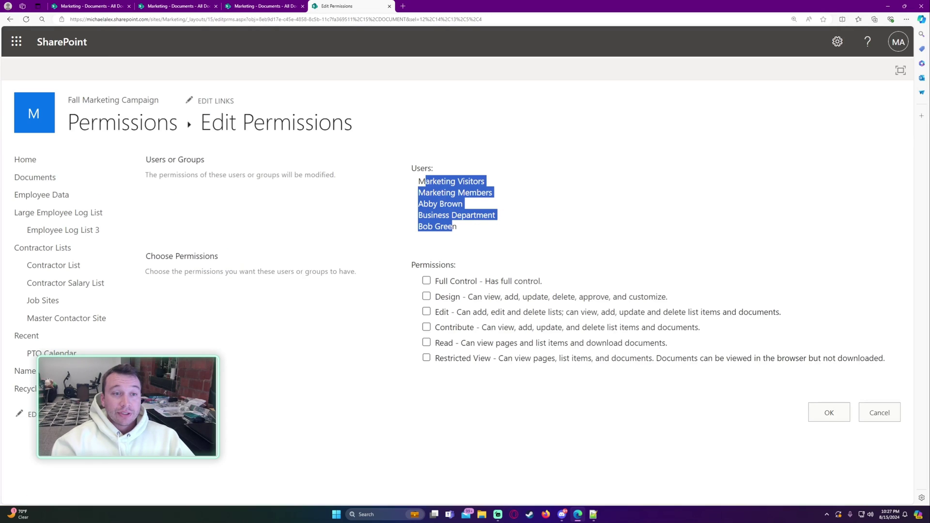
click(463, 235)
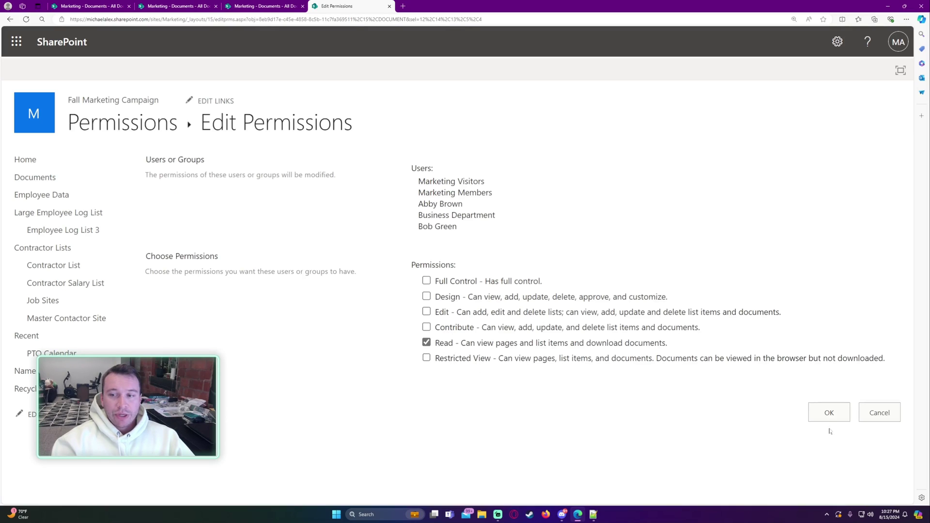
click(829, 412)
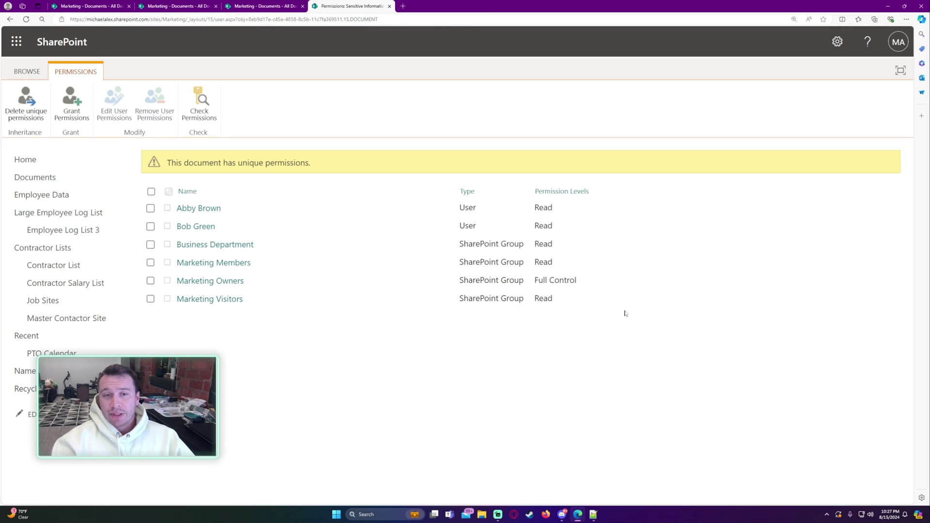
click(68, 111)
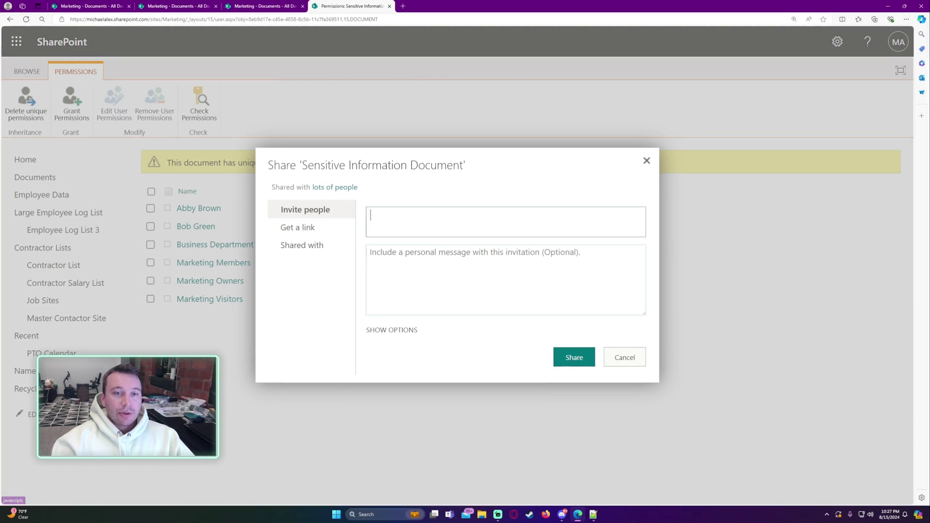
text(bob)
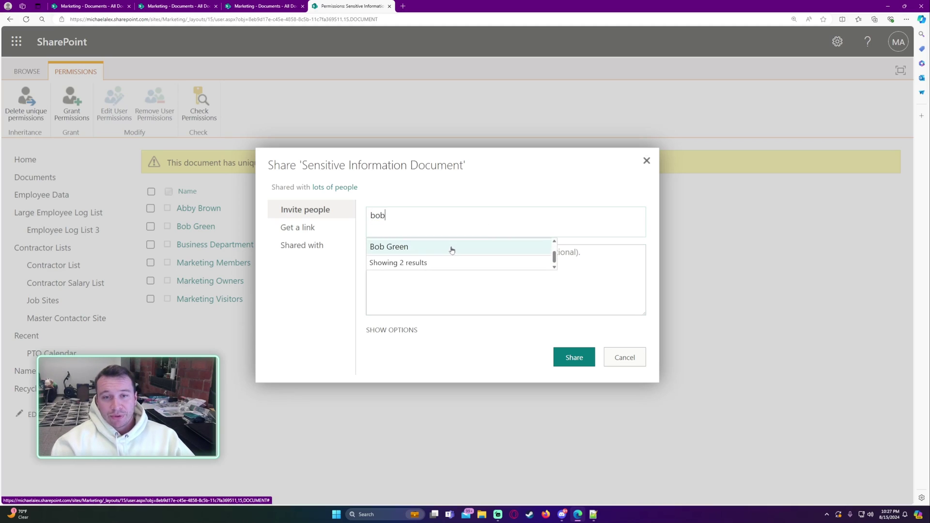
click(410, 247)
click(402, 331)
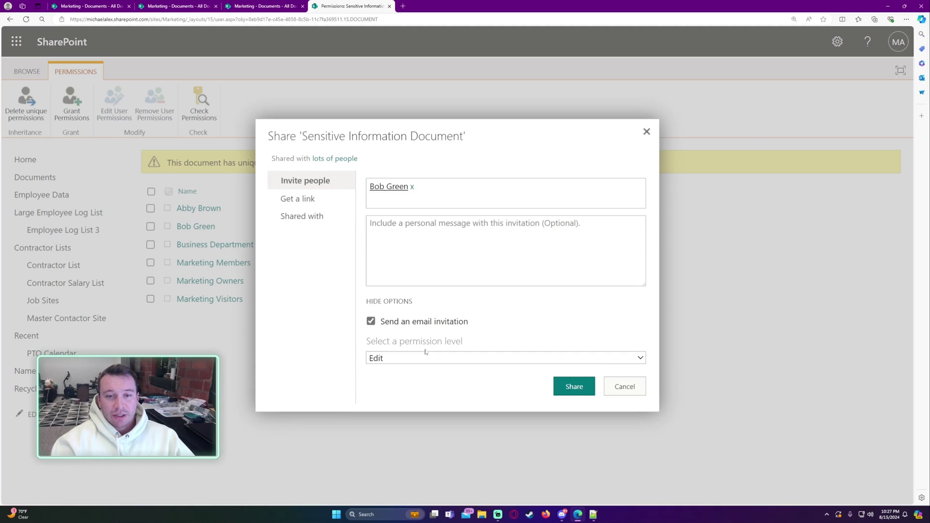
click(404, 323)
click(405, 324)
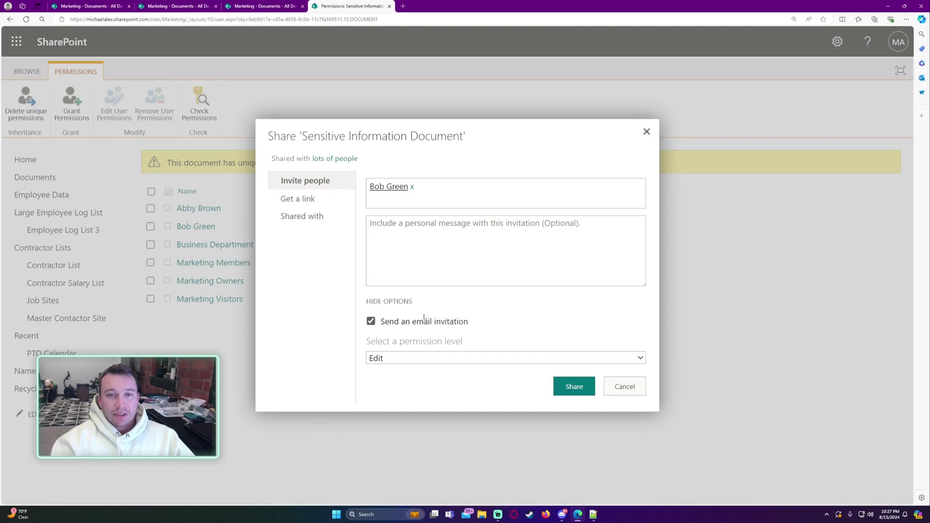
click(398, 325)
click(403, 358)
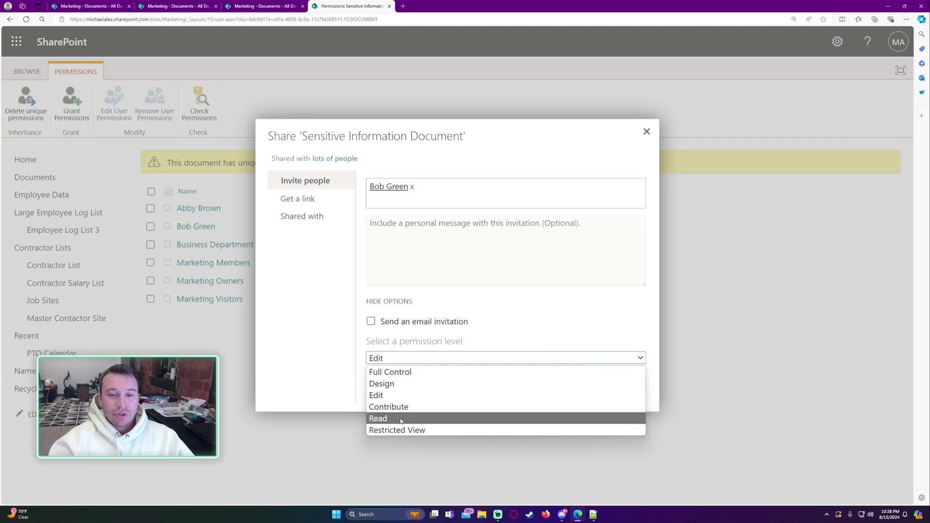
click(403, 396)
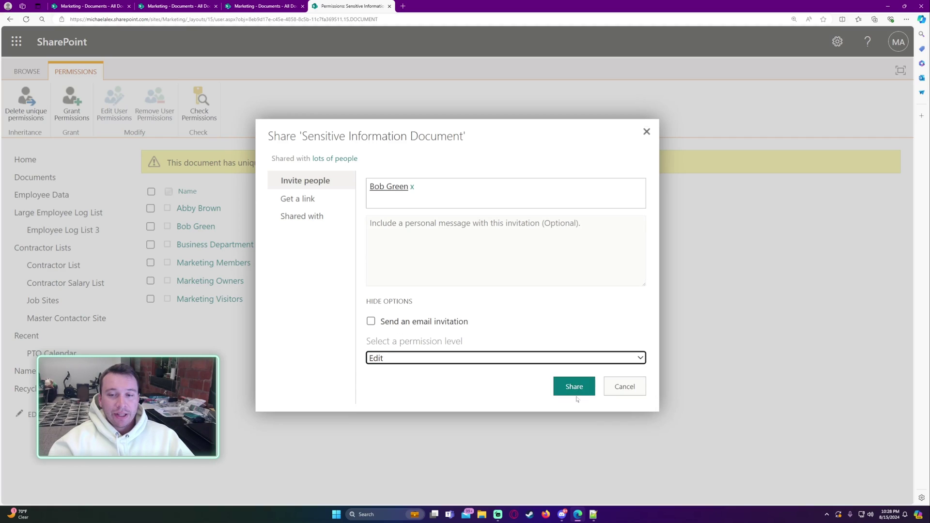
click(573, 390)
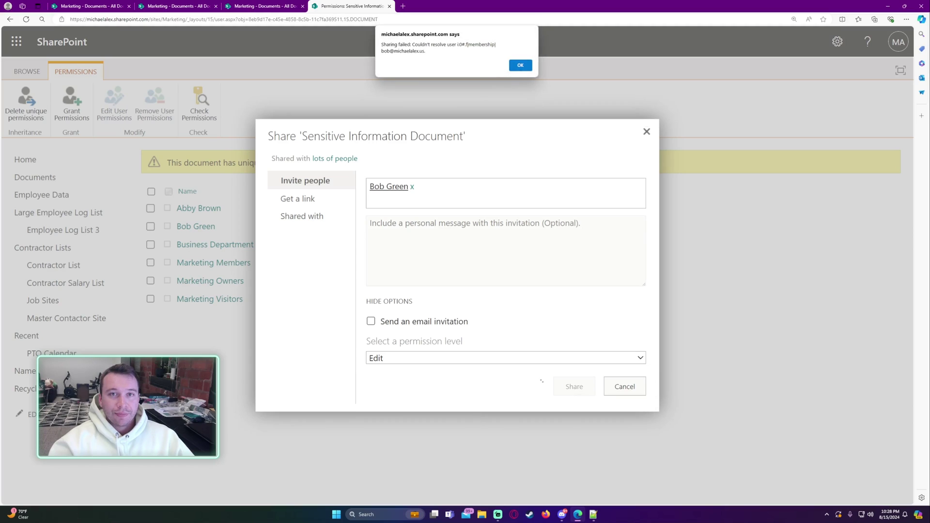
drag(413, 44, 487, 107)
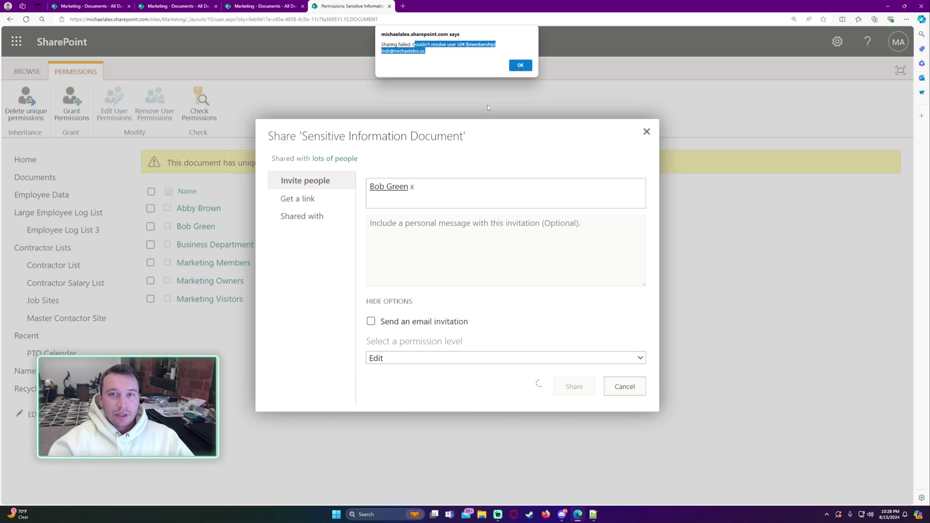
click(520, 65)
click(412, 187)
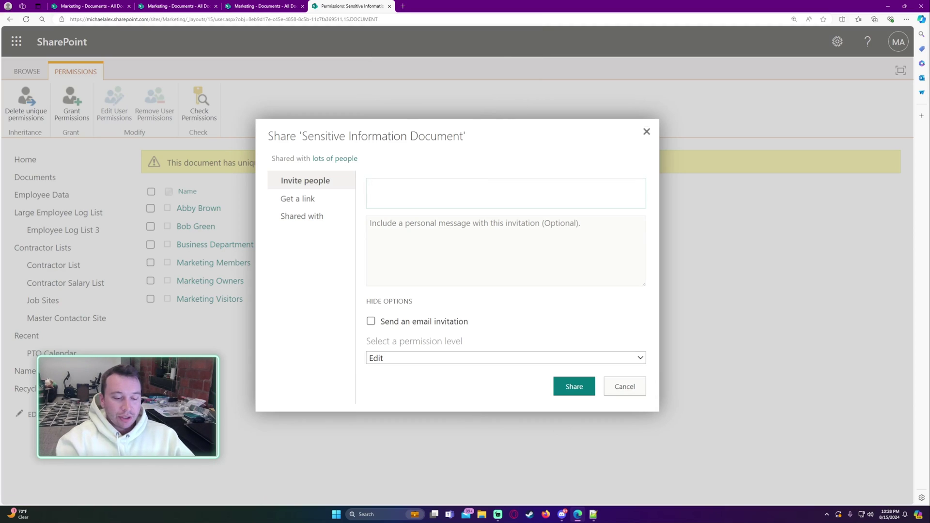
text(bob)
click(416, 218)
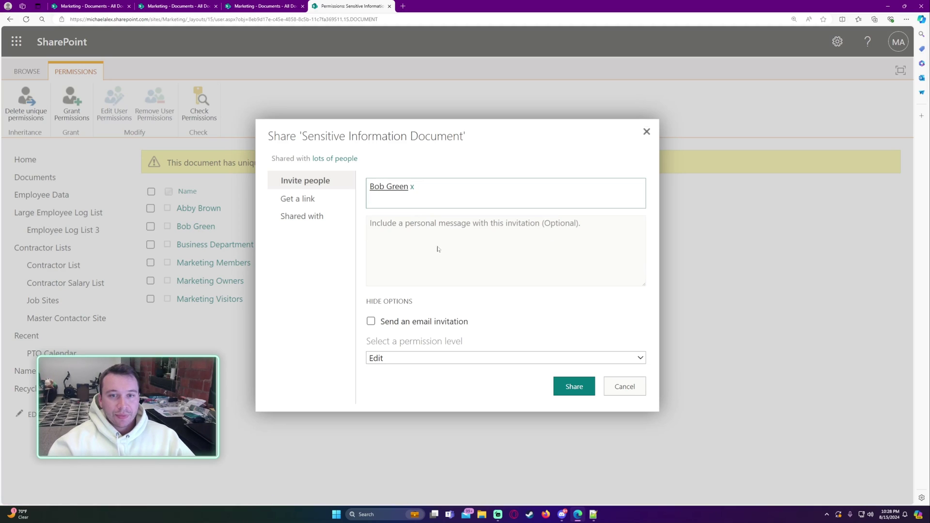
click(564, 386)
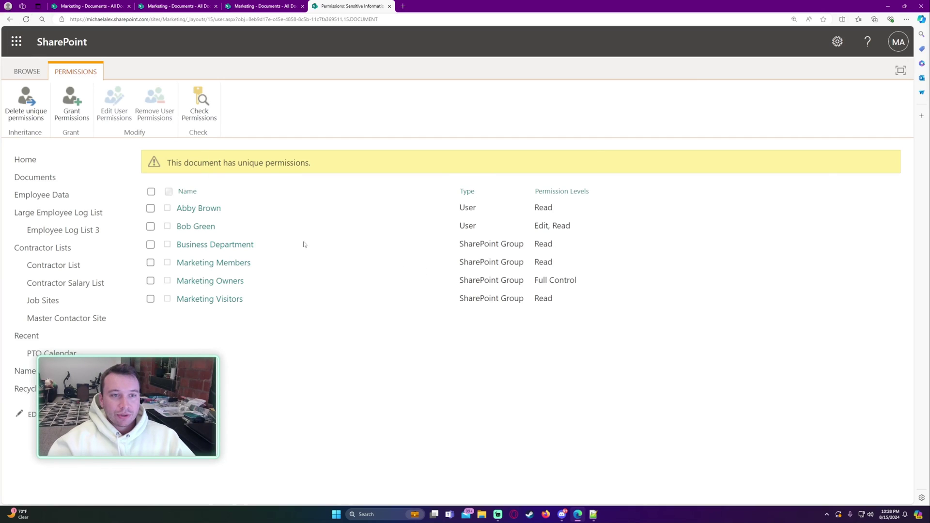
drag(586, 229, 496, 227)
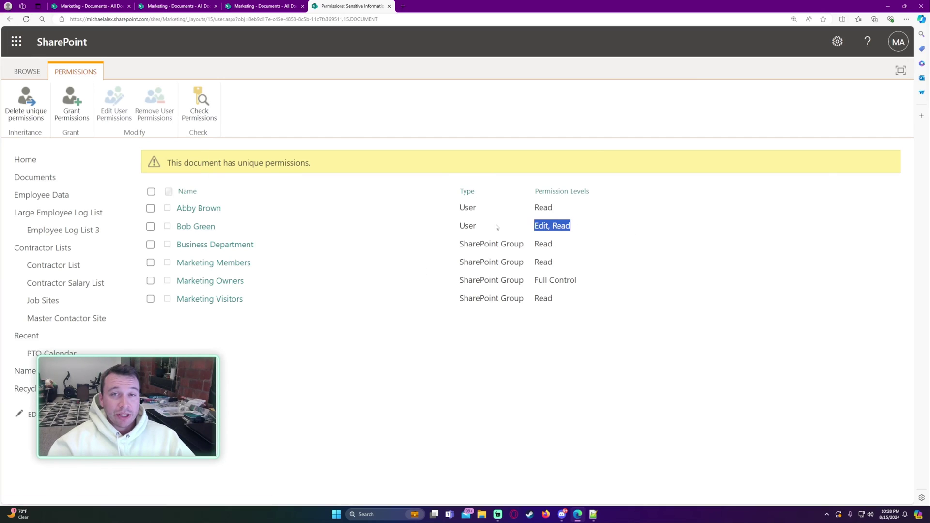
click(599, 259)
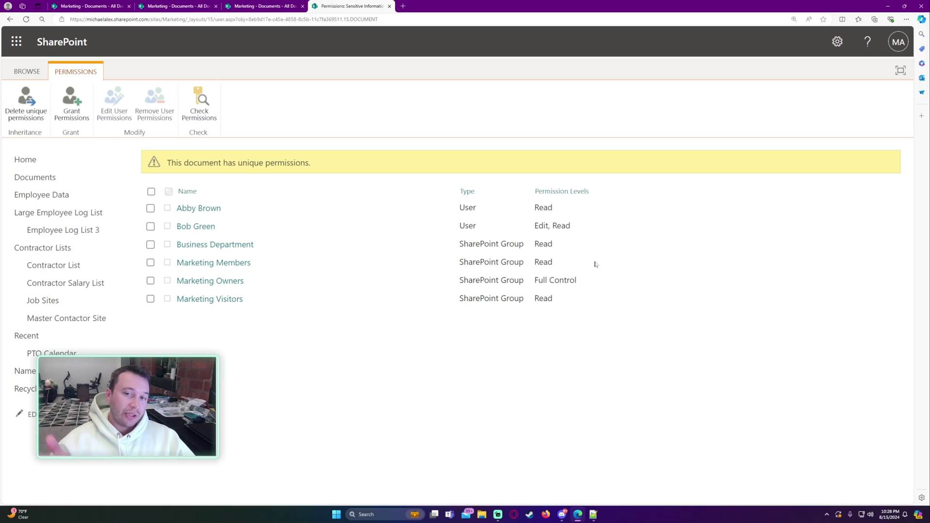
click(34, 159)
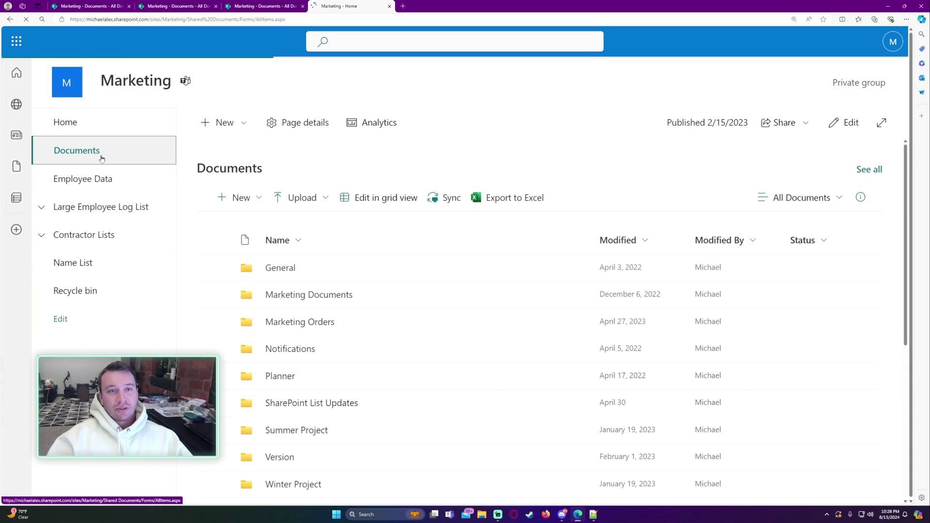
click(101, 158)
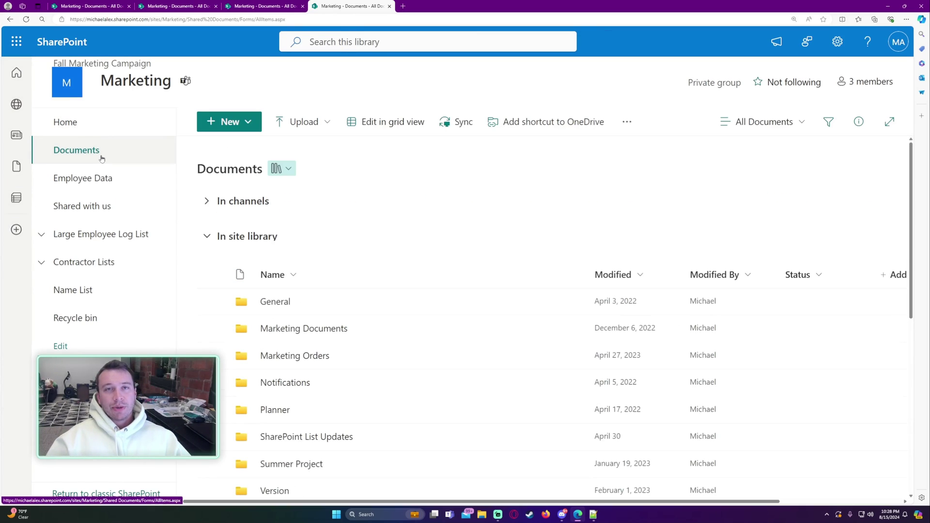